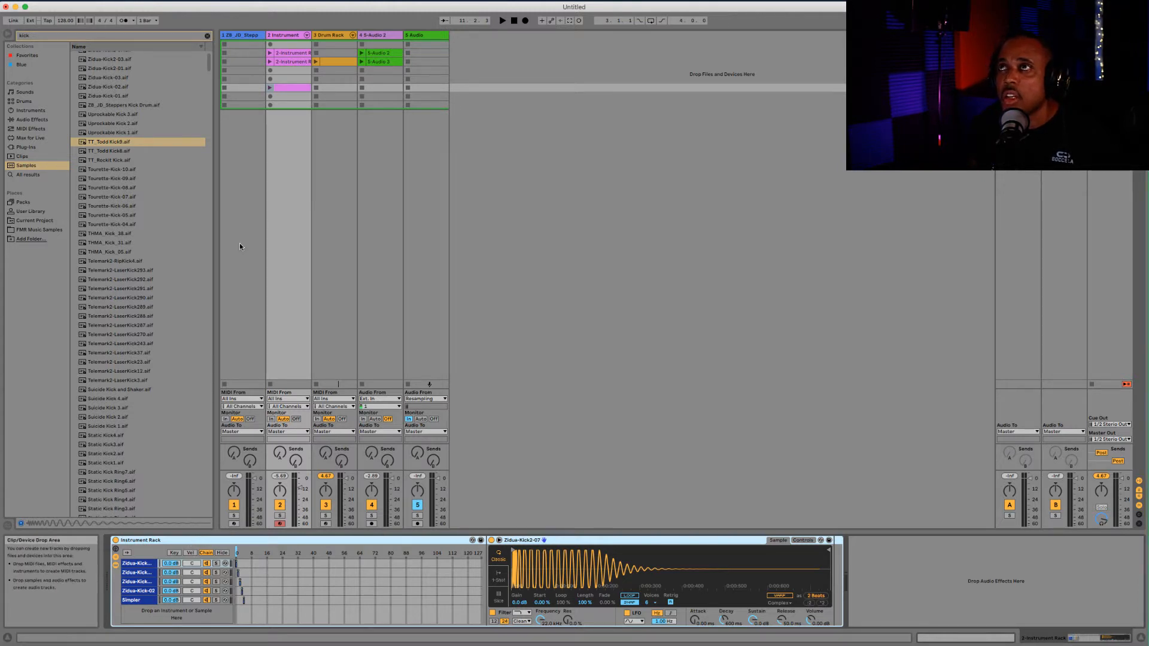
- Insert a MIDI track after the last audio track and delete its default Simpler device
right_click(481, 38)
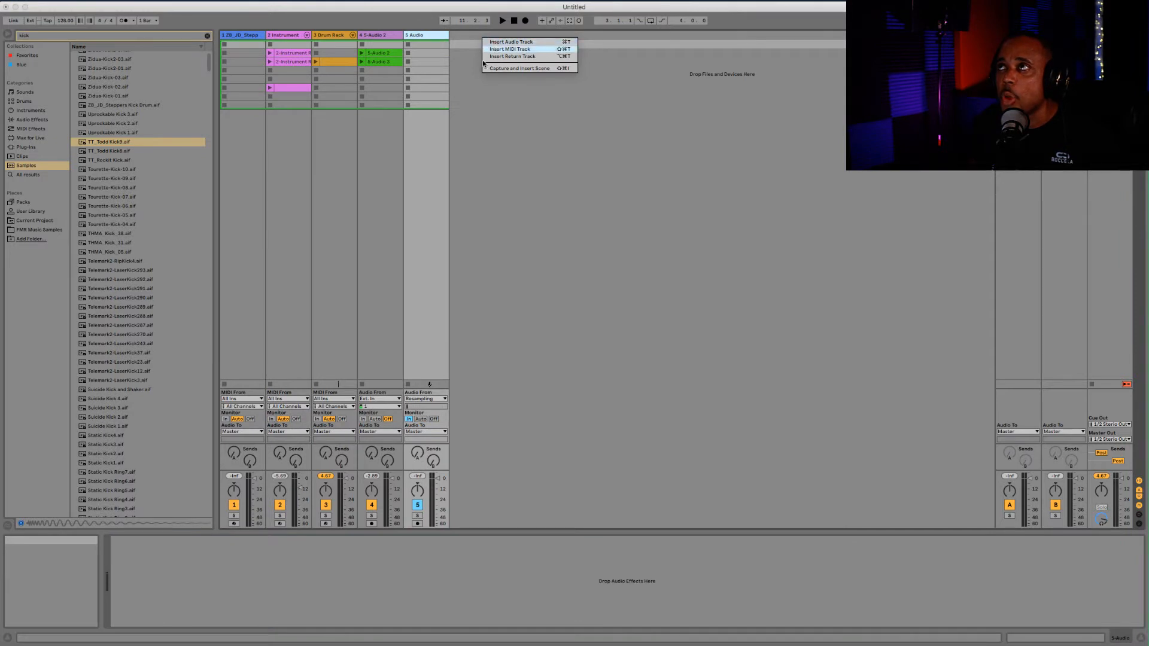
left_click(487, 49)
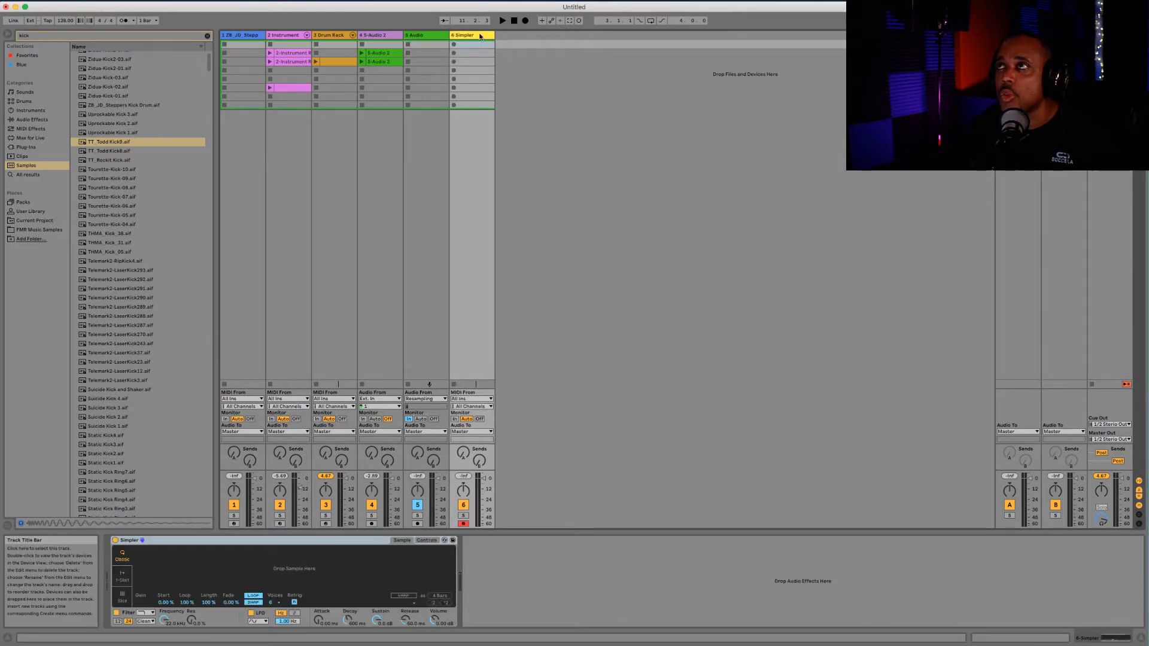
left_click(488, 36)
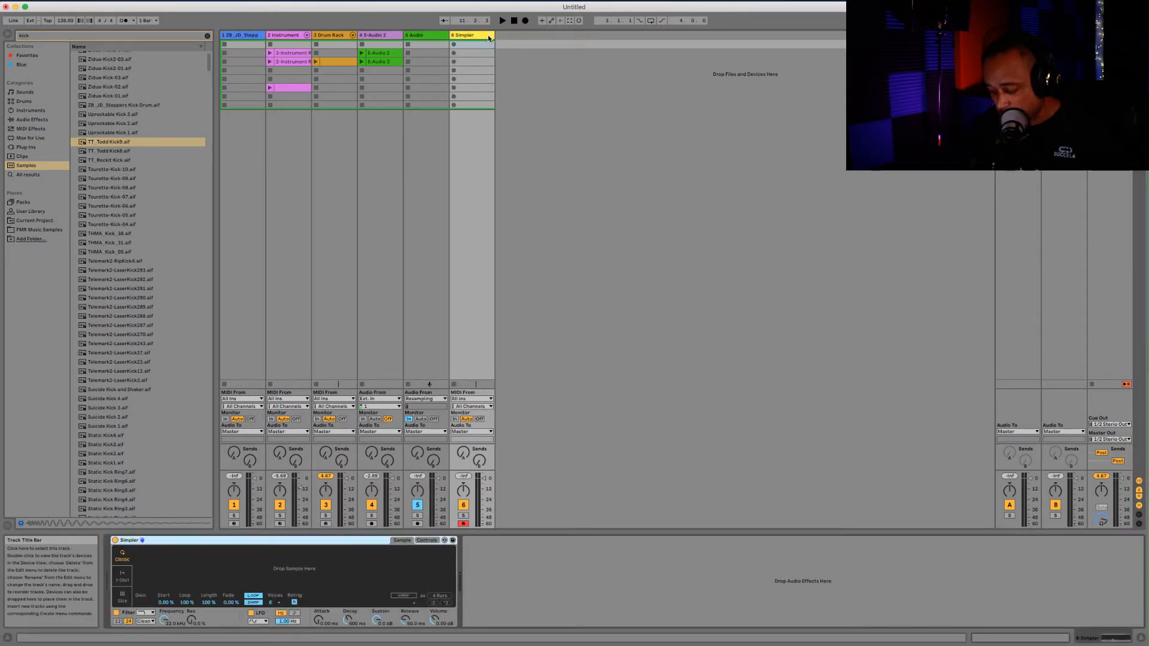
left_click(476, 36)
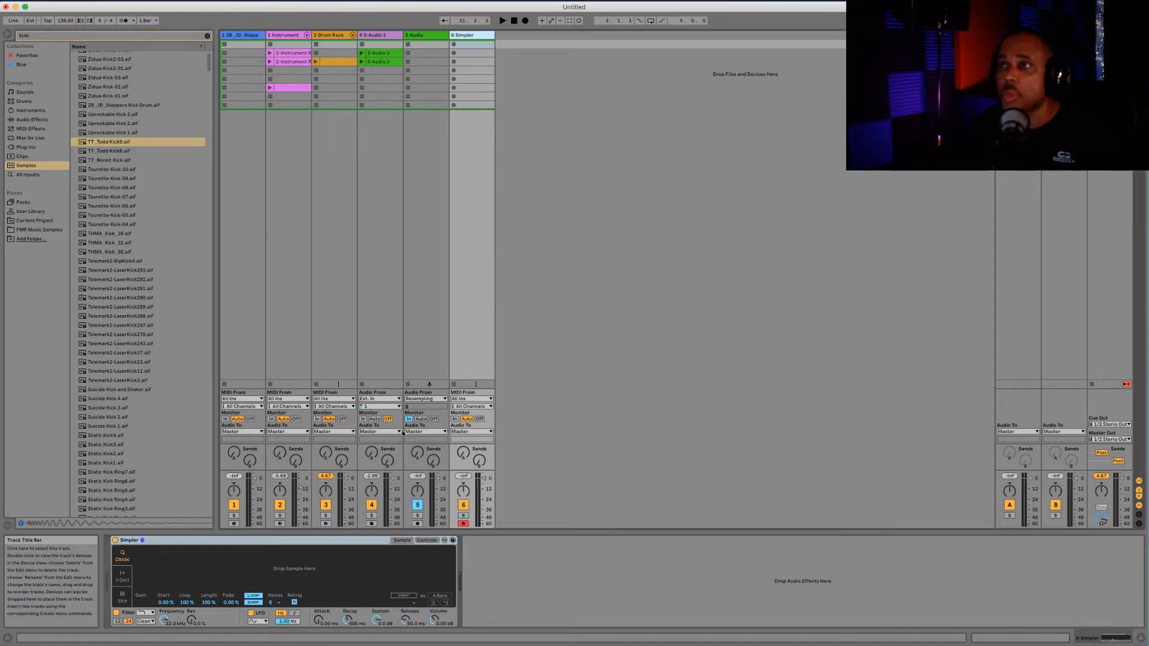
left_click(255, 542)
key("Delete")
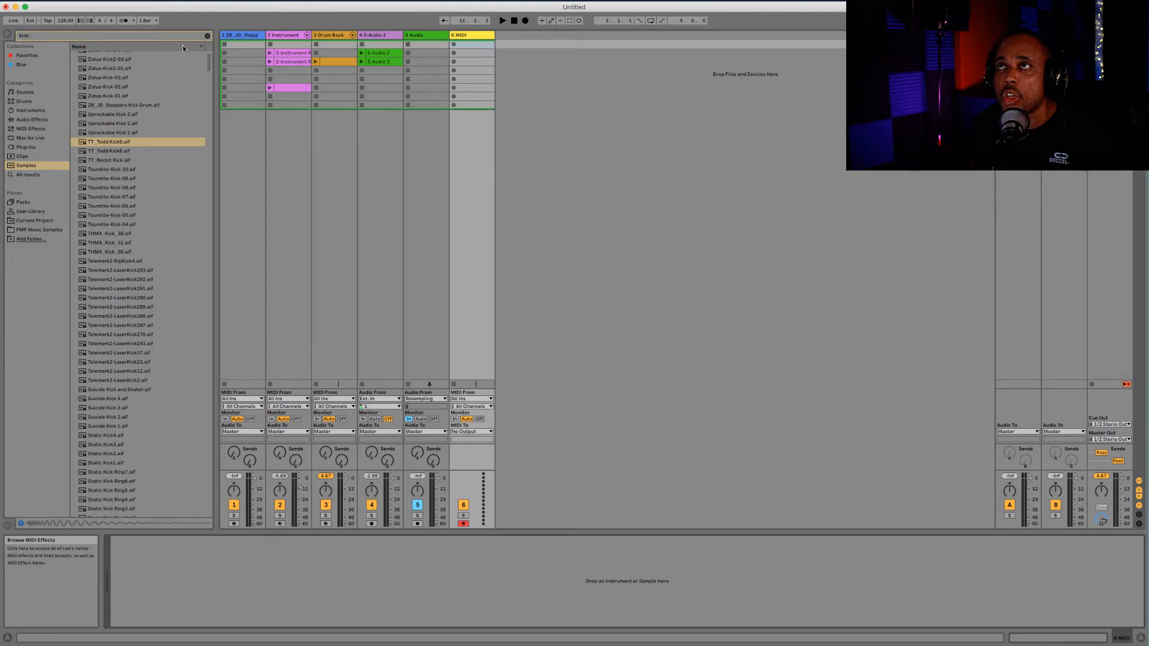
- Clear the browser search and add an empty Instrument Rack to the new MIDI track
left_click(208, 37)
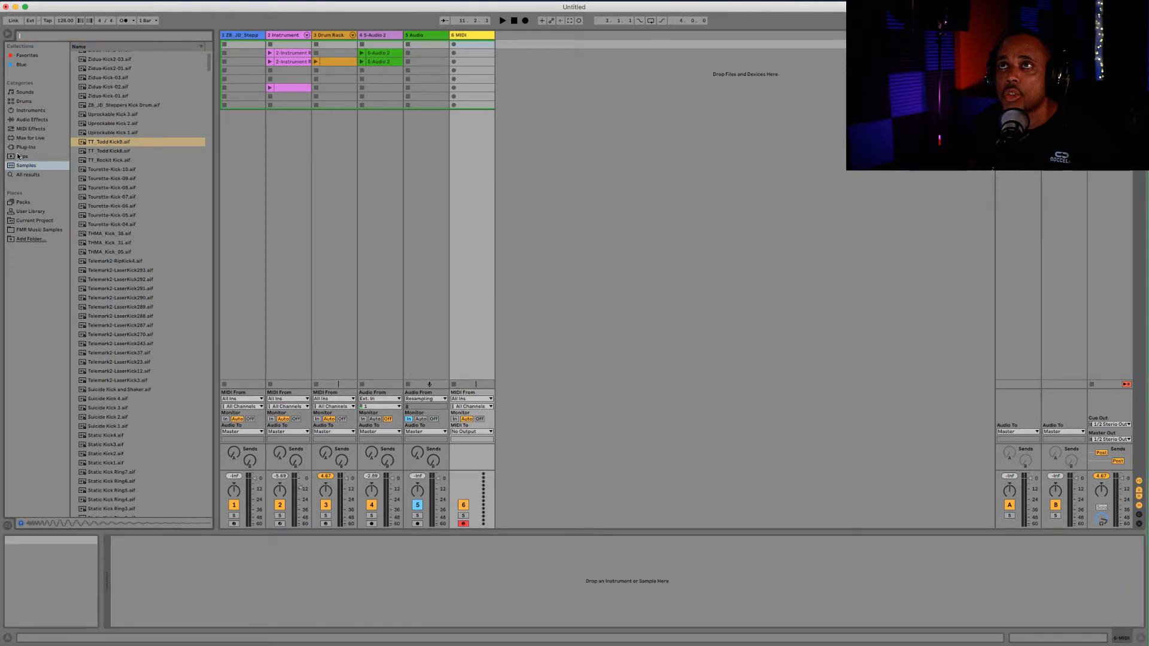
left_click(33, 111)
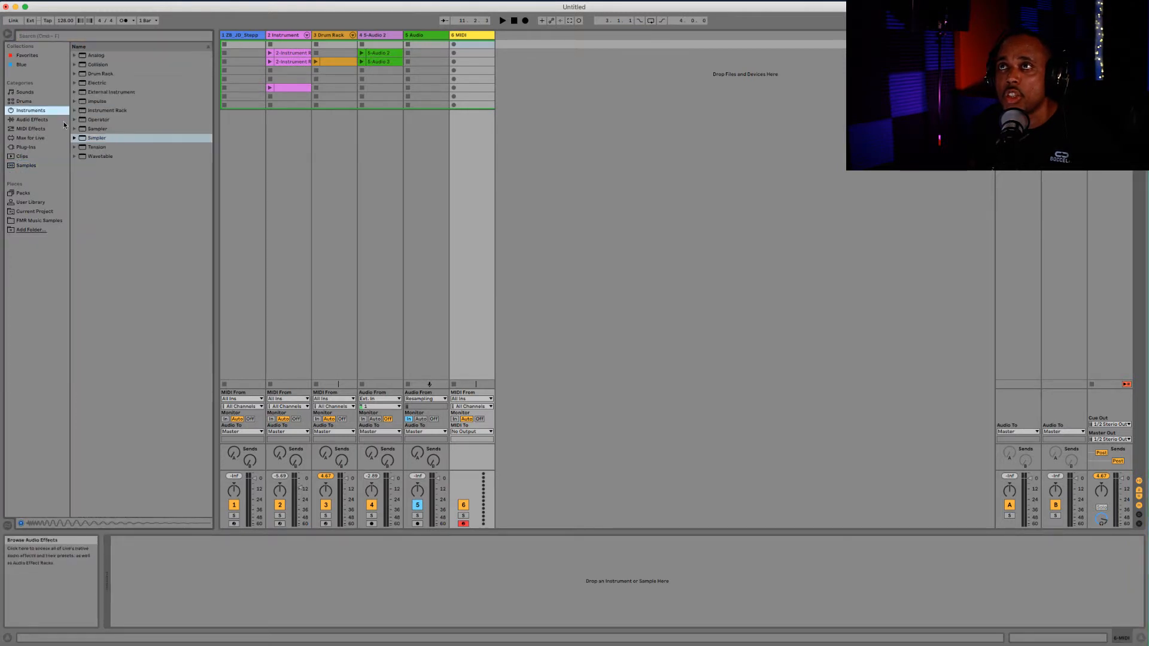
left_click(112, 113)
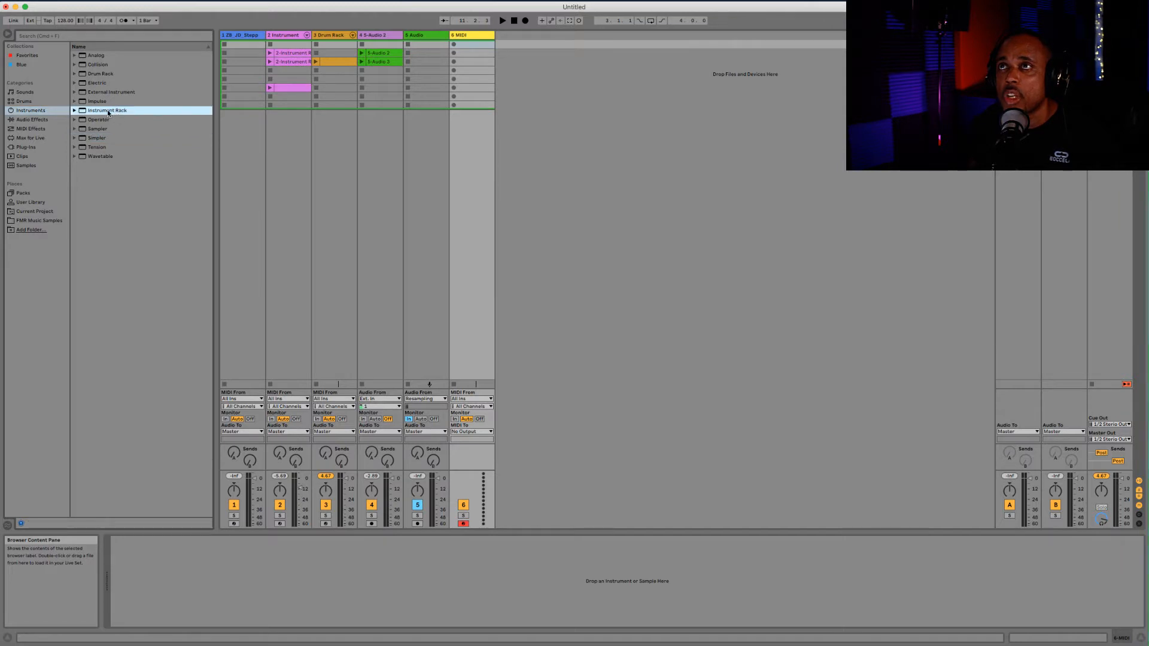
left_click_drag(171, 471, 176, 575)
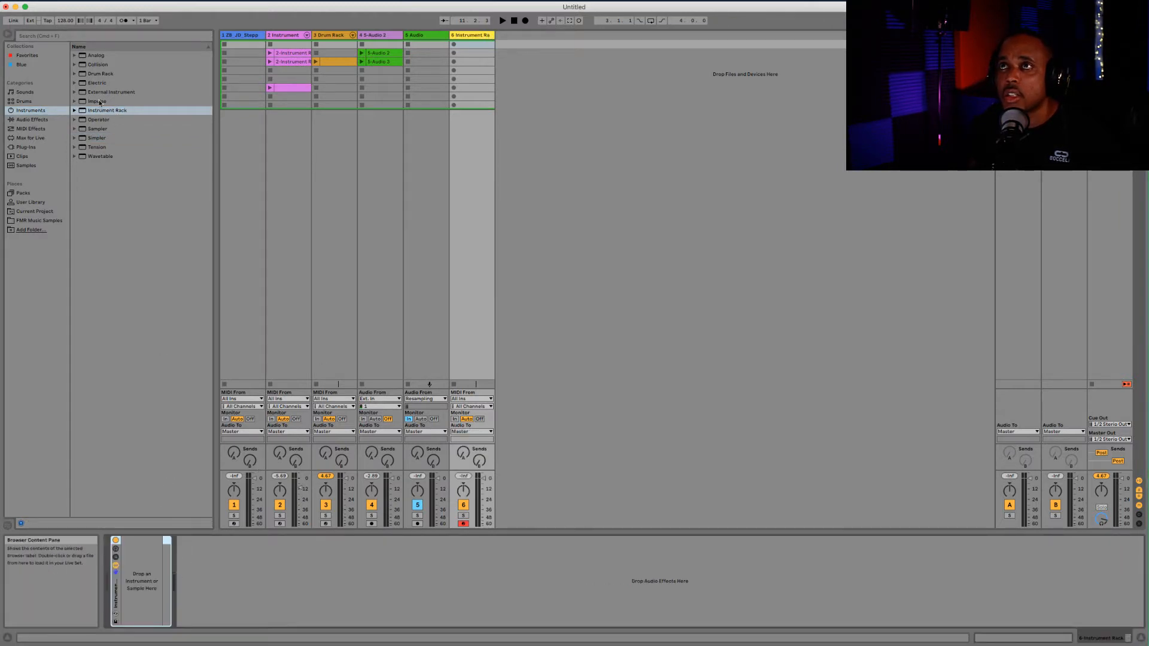
- Load a Simpler into the Instrument Rack, show the rack's chain list and select the Simpler chain
left_click(105, 140)
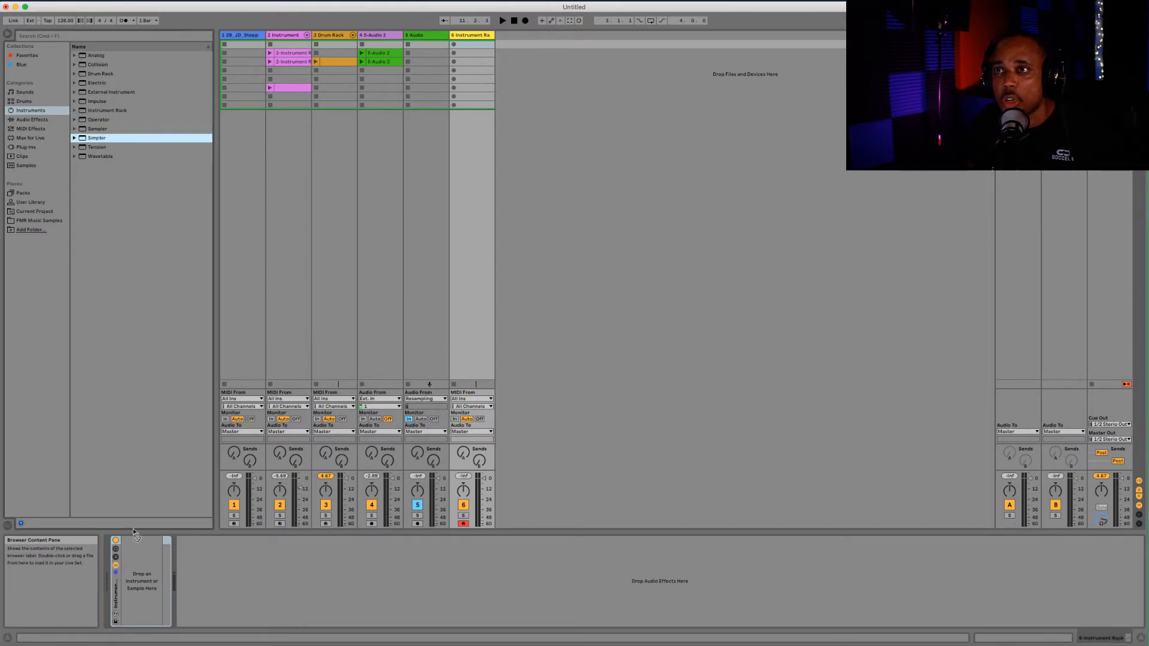
left_click_drag(135, 533, 148, 542)
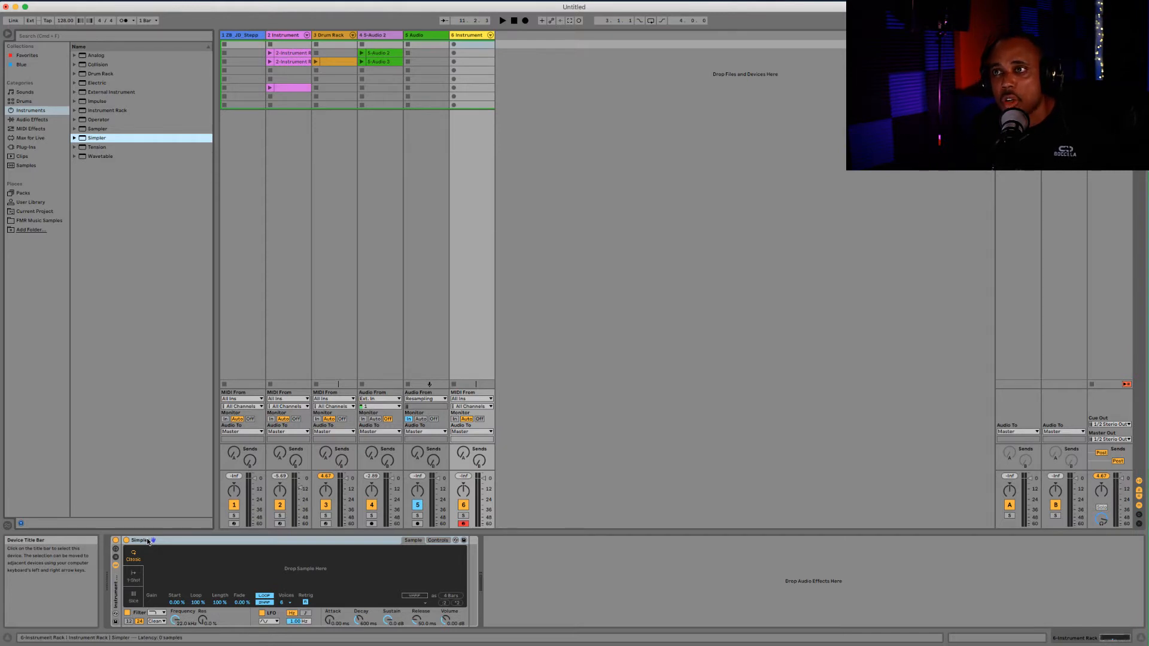
key("super+g")
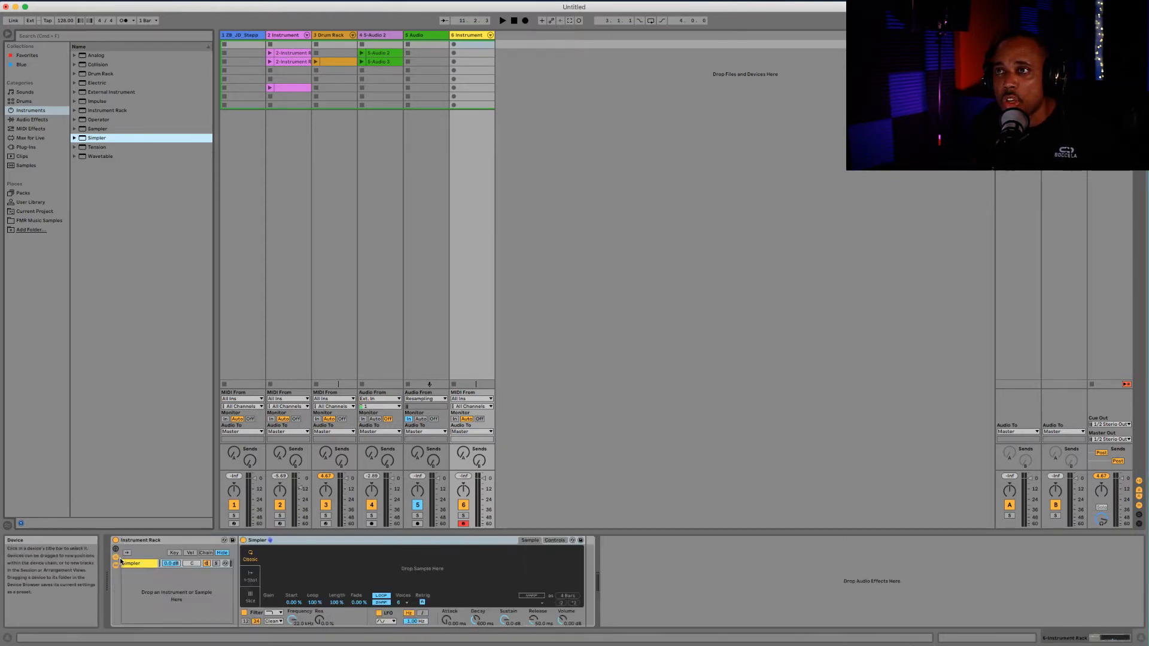
left_click(146, 565)
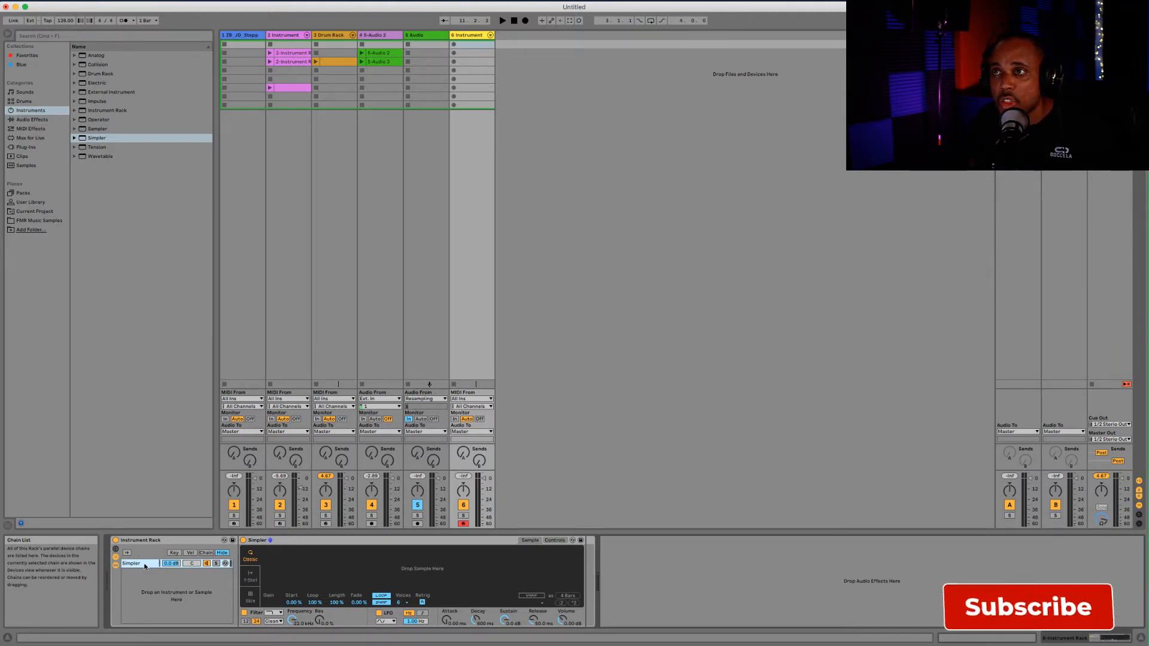
- Try the Simpler's 1-Shot and Slice playback modes and return it to Classic
left_click(251, 595)
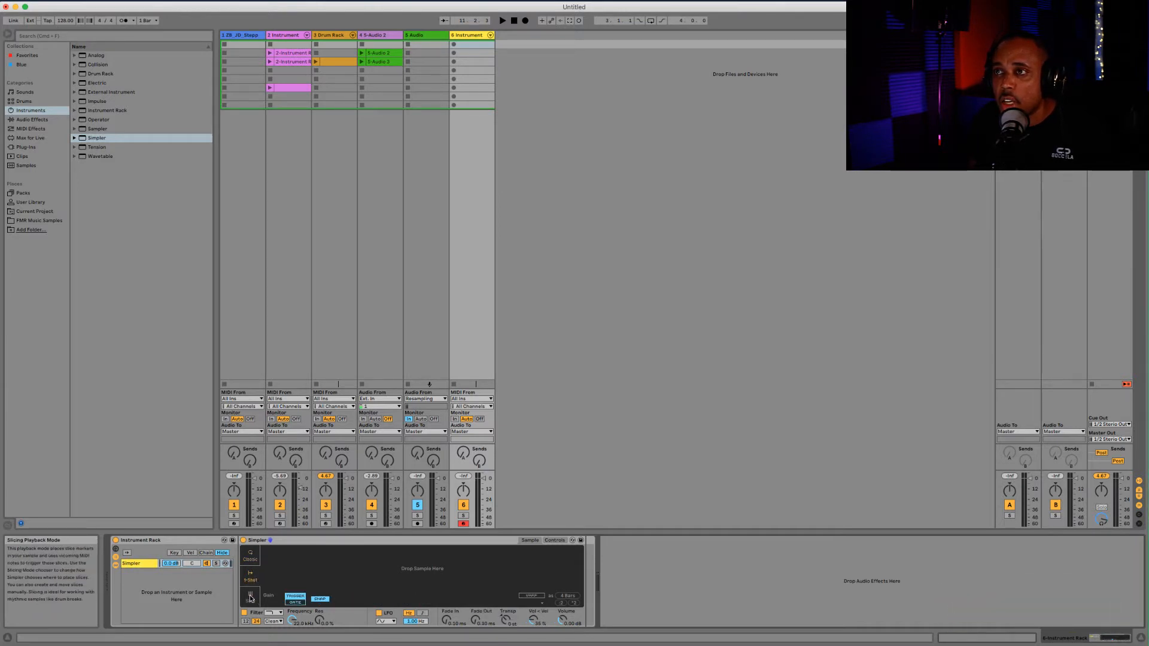
left_click(250, 598)
left_click(251, 578)
left_click(251, 557)
left_click(251, 577)
left_click(250, 557)
- Duplicate the Simpler chain in the Instrument Rack until there are six chains
left_click(140, 565)
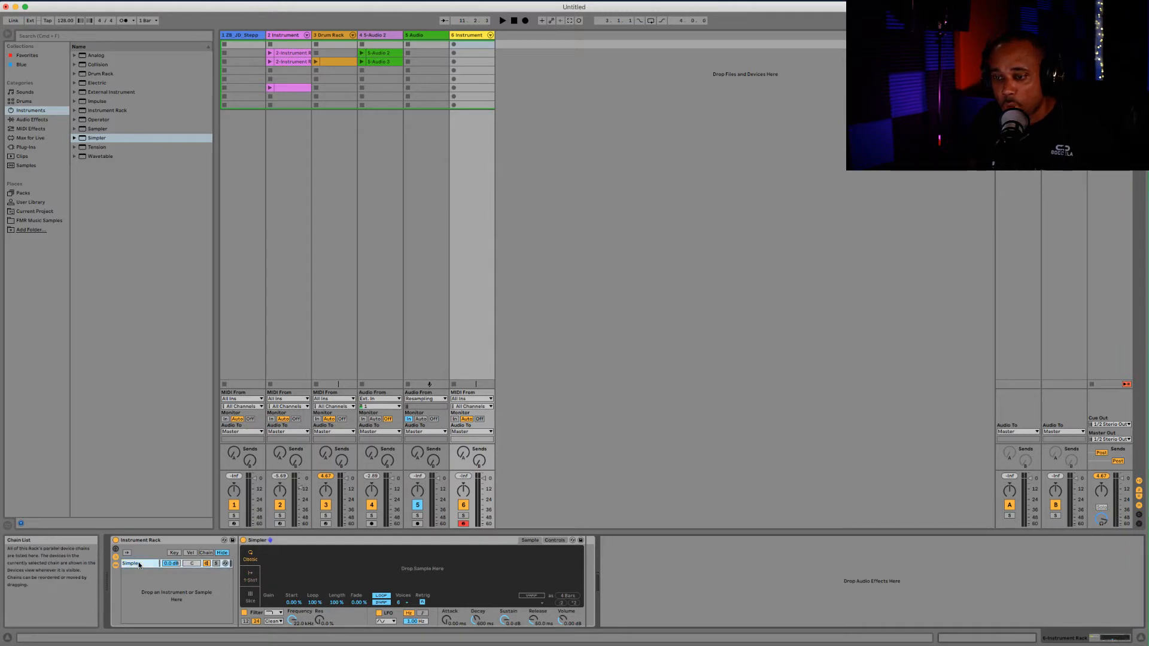
key("super+d")
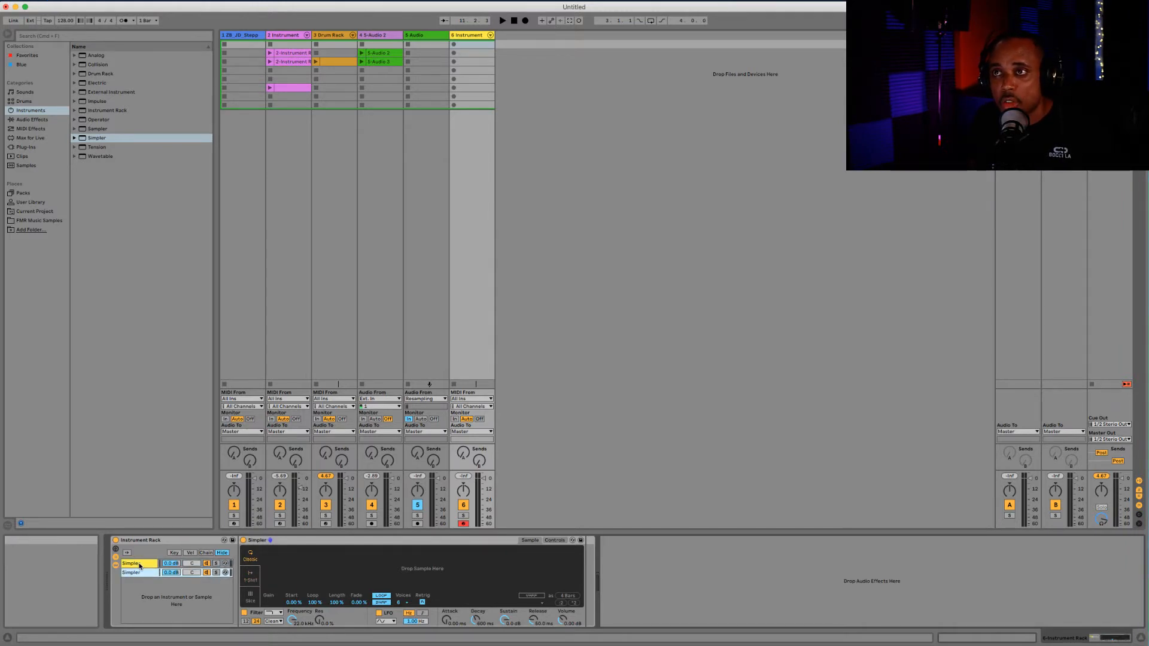
key("super+d")
key("super+d")
key("super+d")
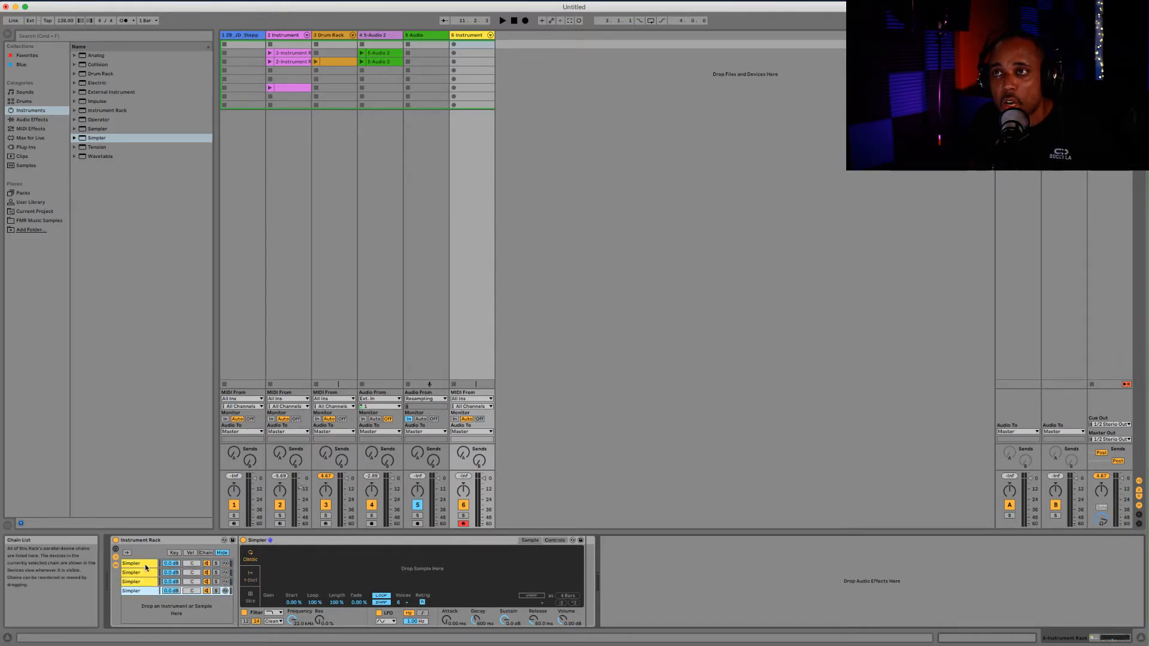
key("super+d")
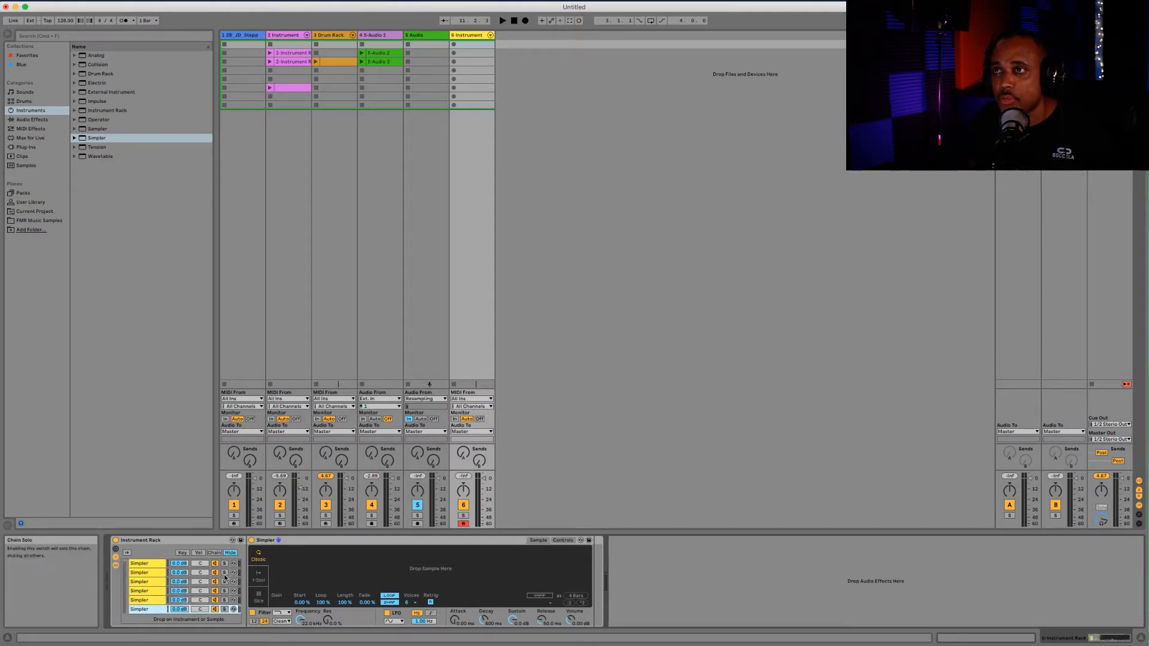
- Select the first Simpler chain and search the browser's samples for "kick"
left_click(177, 562)
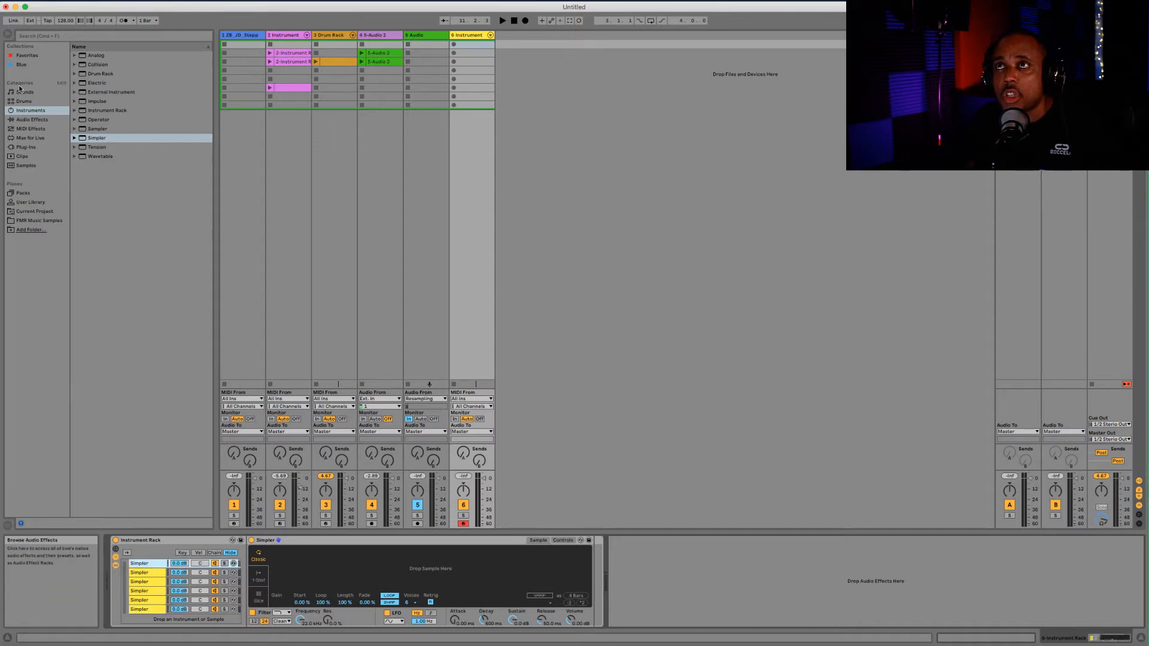
left_click(38, 35)
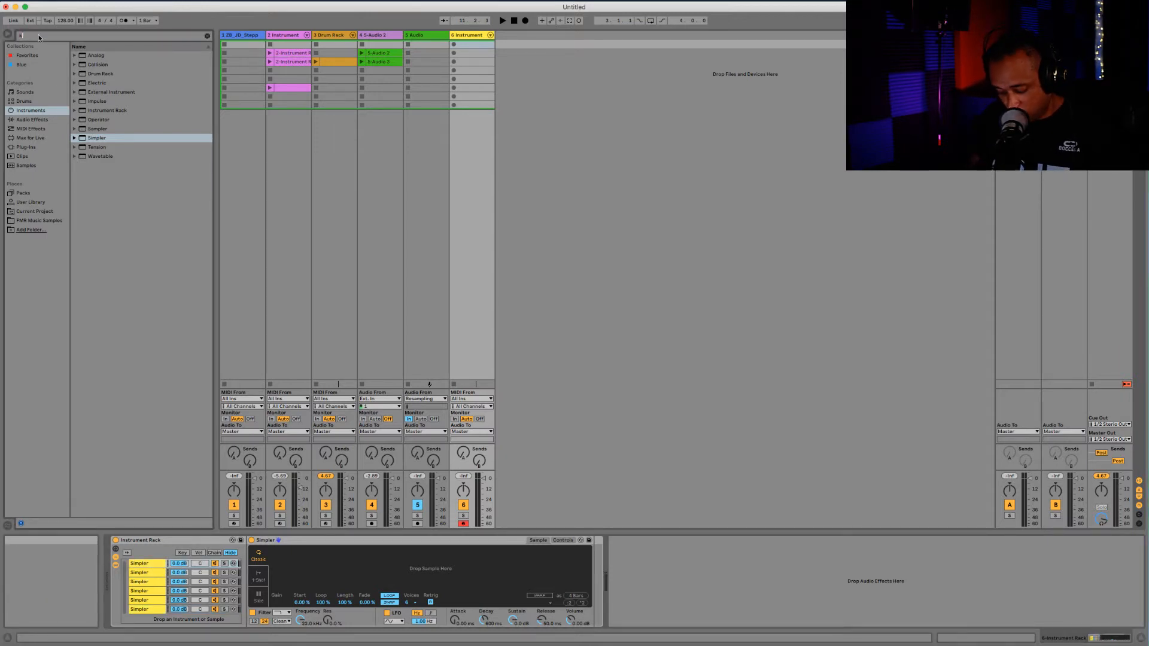
type("kick")
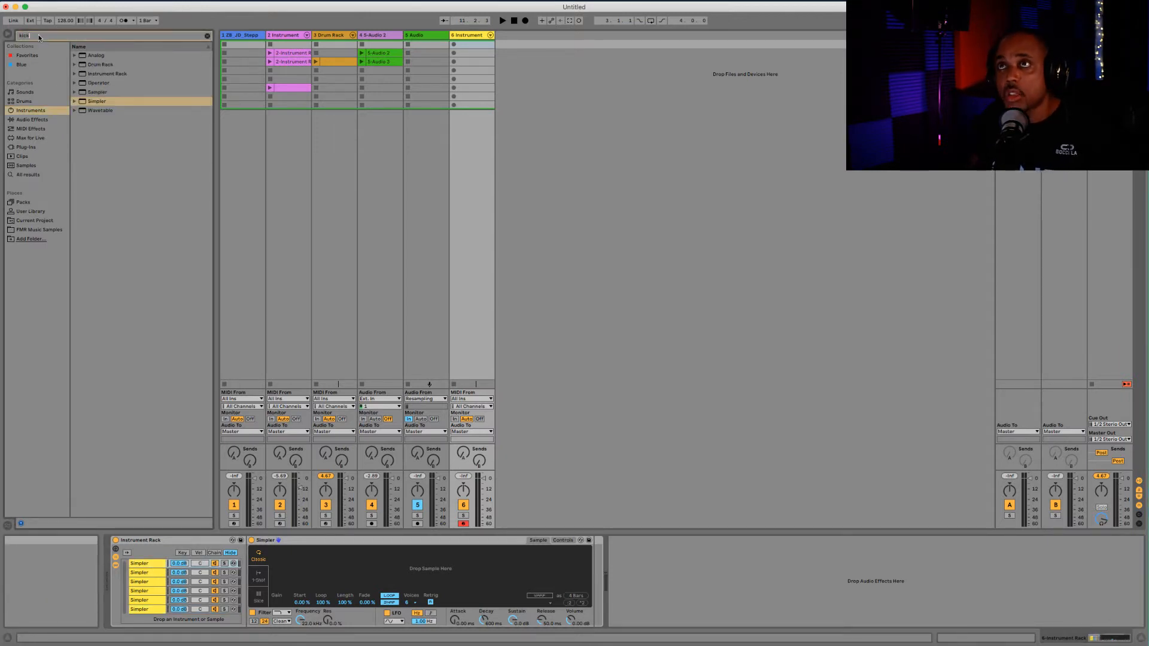
left_click(26, 165)
- Preview Zidua-Kick2-07.aif and load it into the Simpler of the rack's first chain
left_click(107, 58)
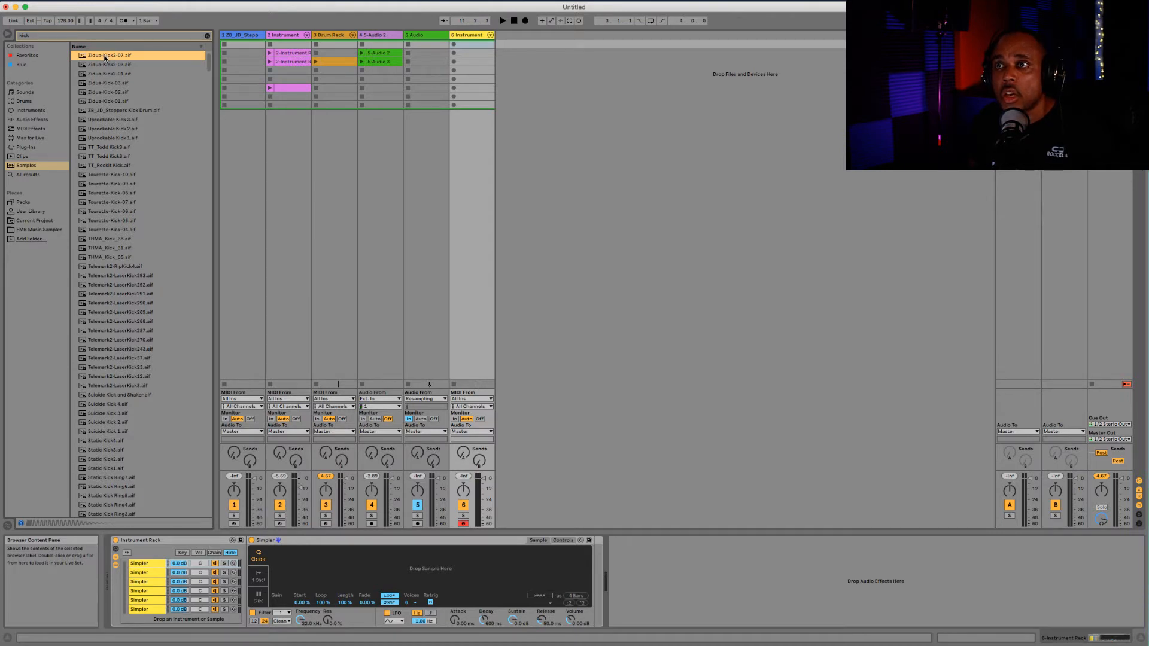
left_click(159, 563)
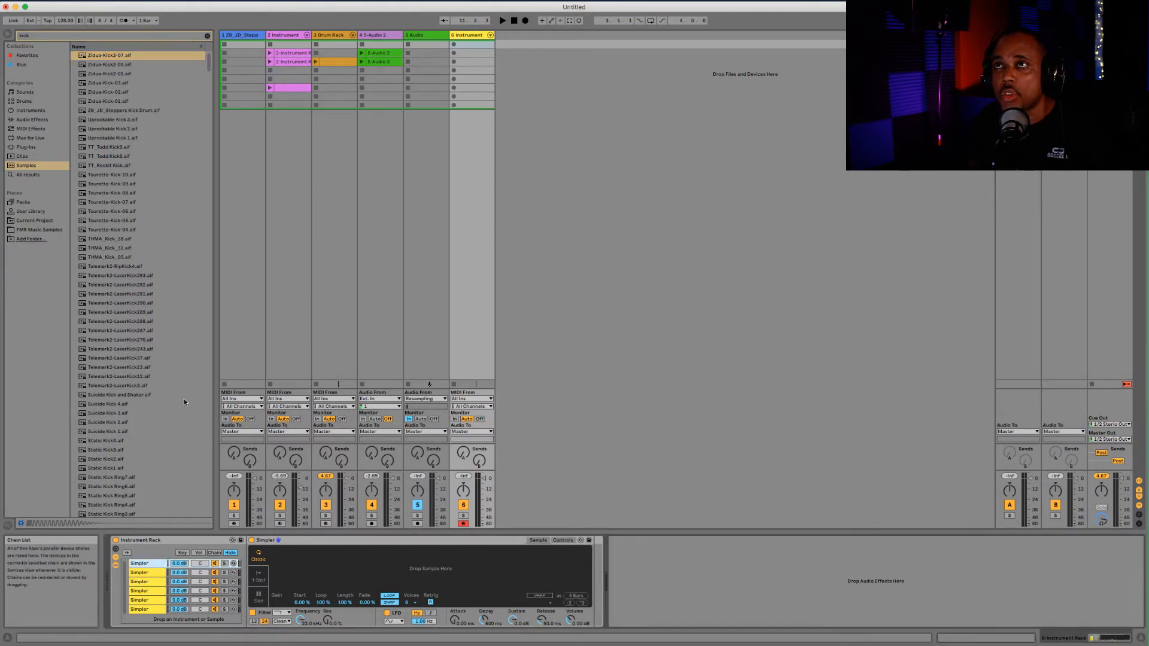
left_click_drag(121, 57, 366, 579)
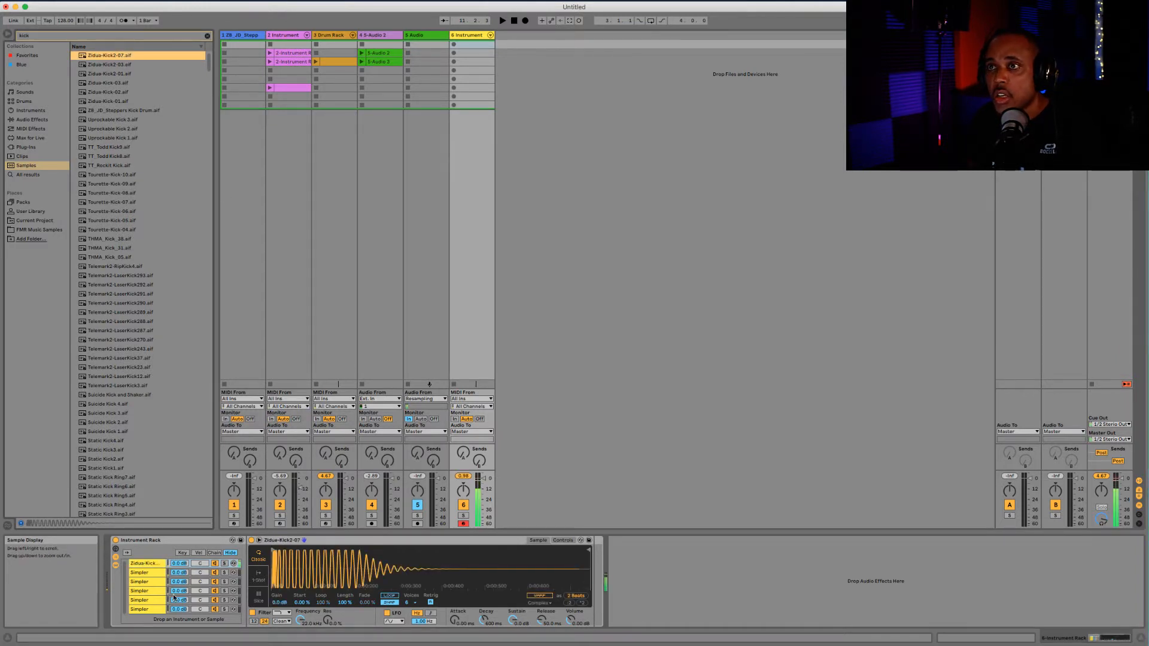
left_click(144, 566)
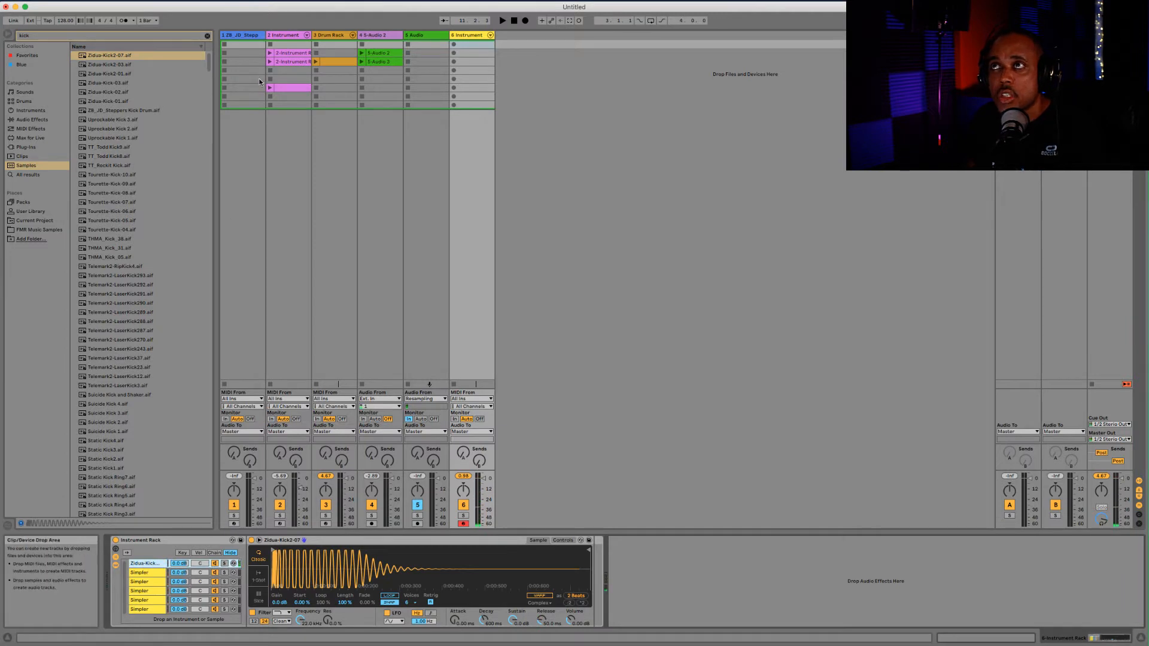
- Create an empty MIDI clip in the first slot of the new instrument track and bring the C3 octave into view
double_click(471, 45)
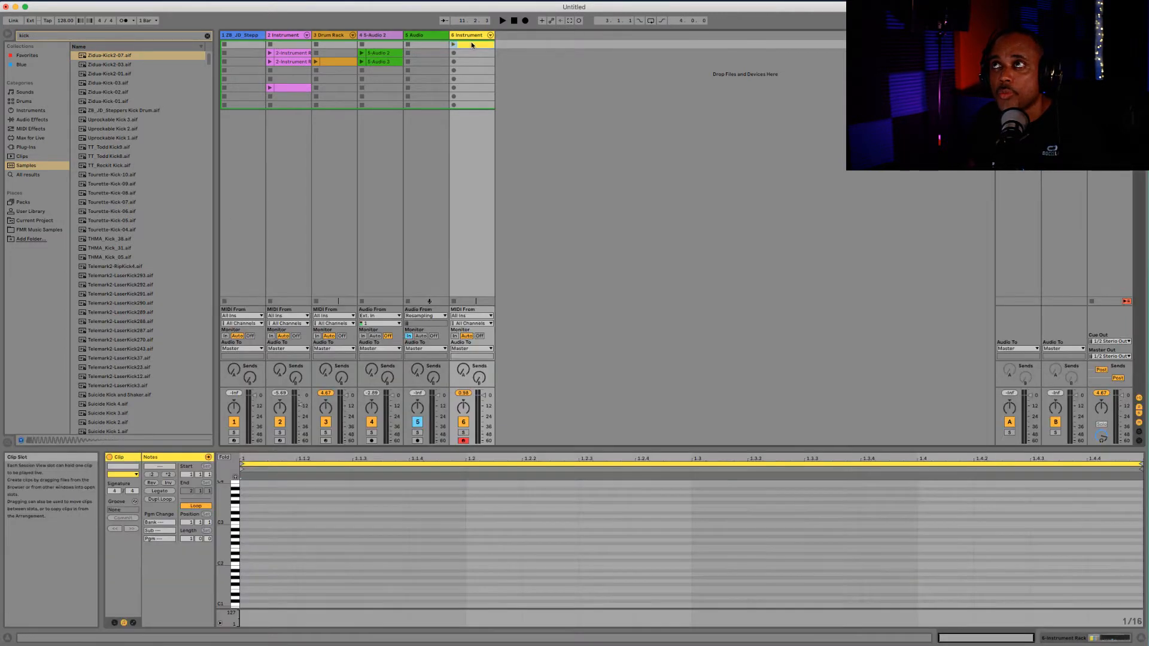
left_click_drag(229, 528, 225, 525)
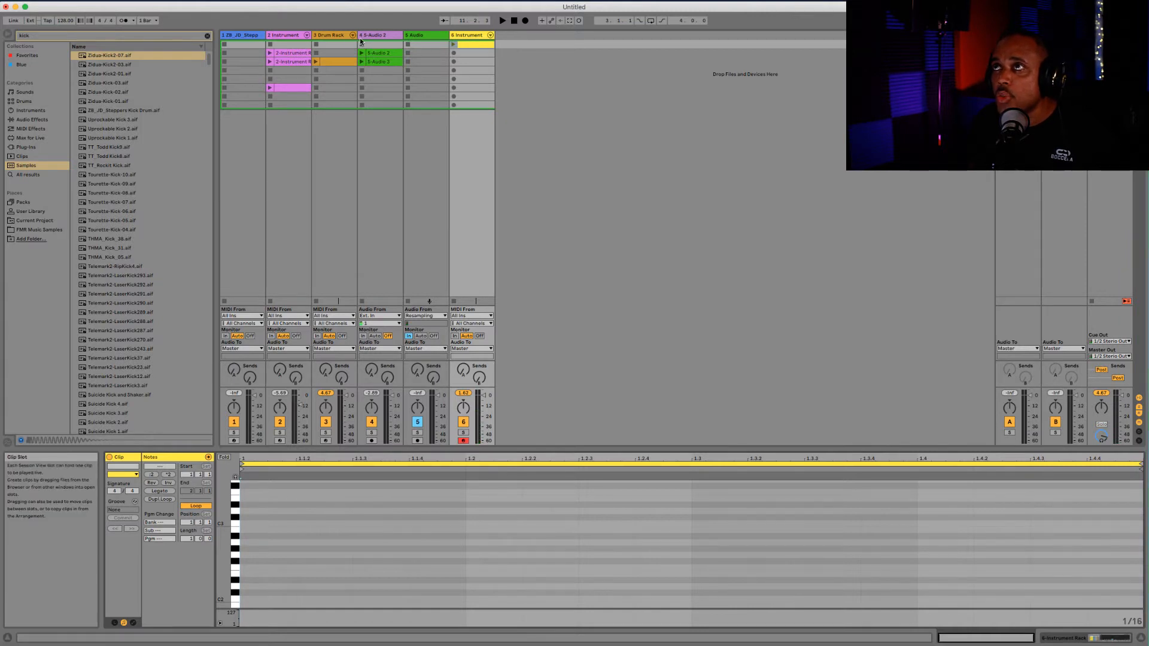
- Show the Drum Rack track's devices, inspect the Zidua-Kick2-07 pad and hide its Simpler
double_click(335, 37)
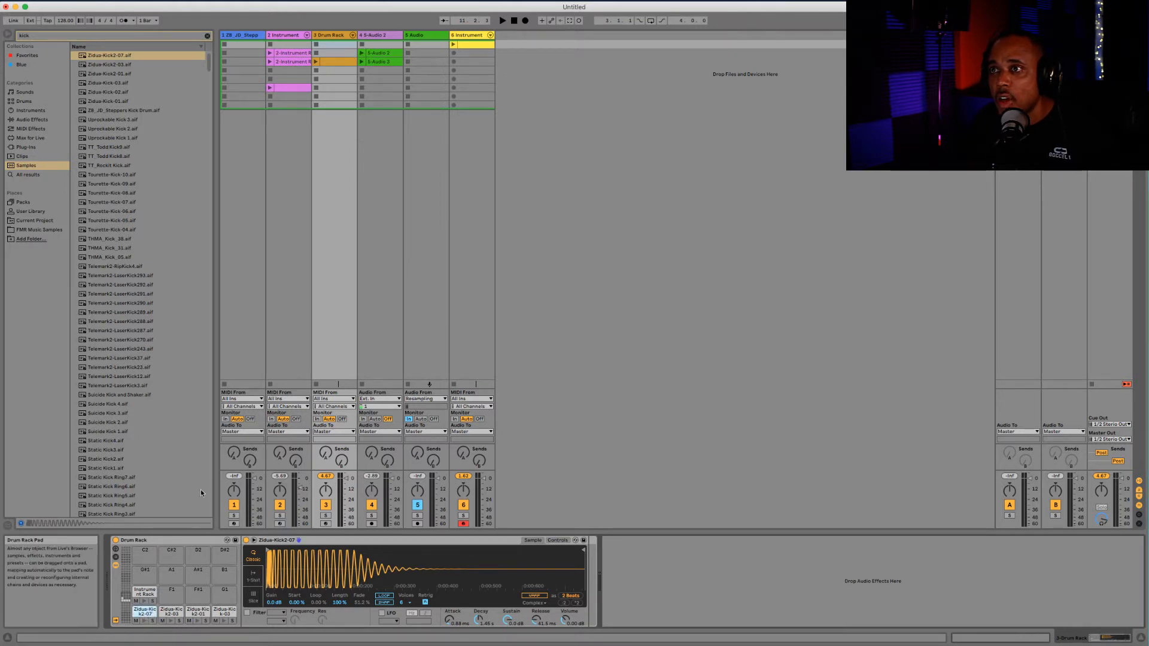
left_click(144, 623)
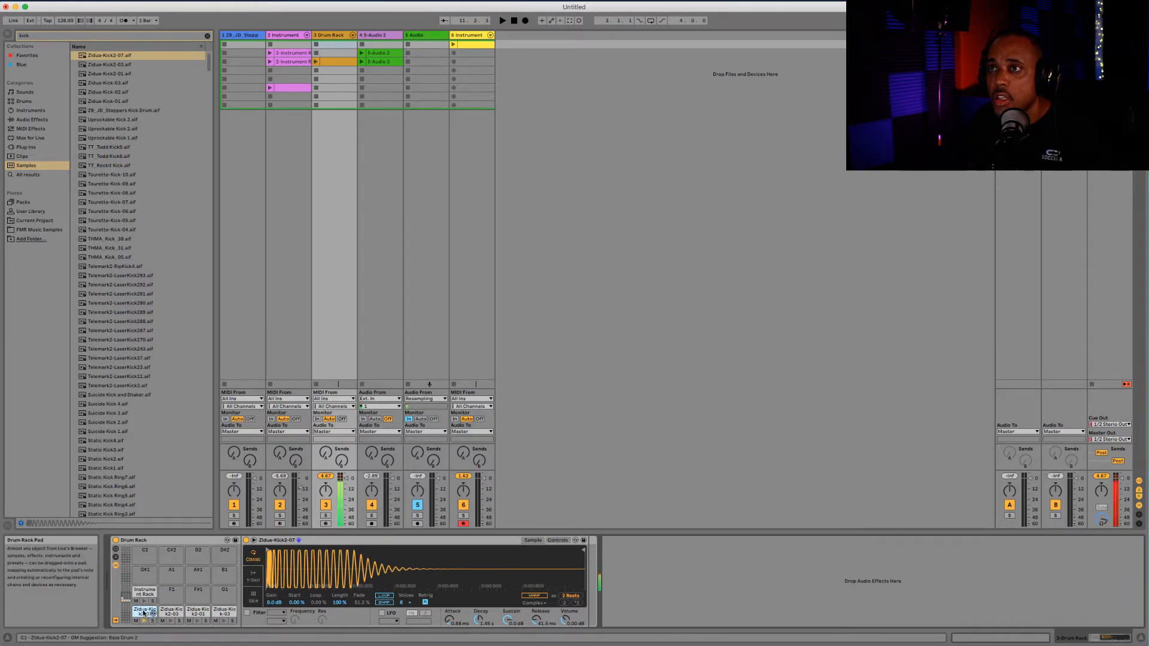
double_click(143, 613)
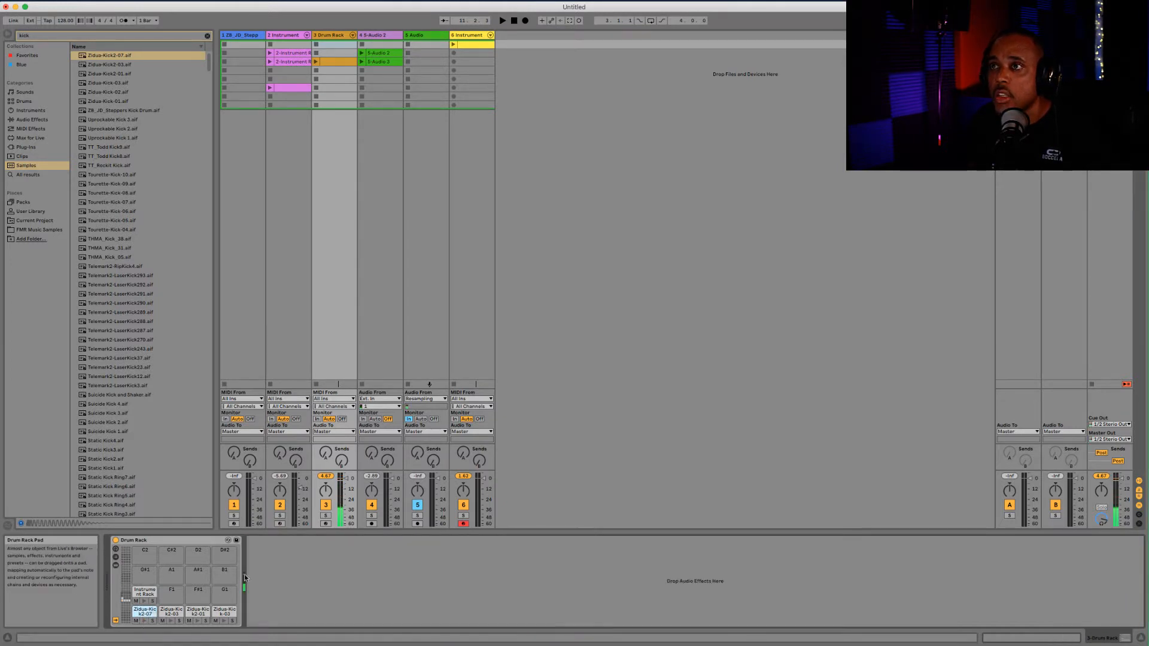
left_click(145, 623)
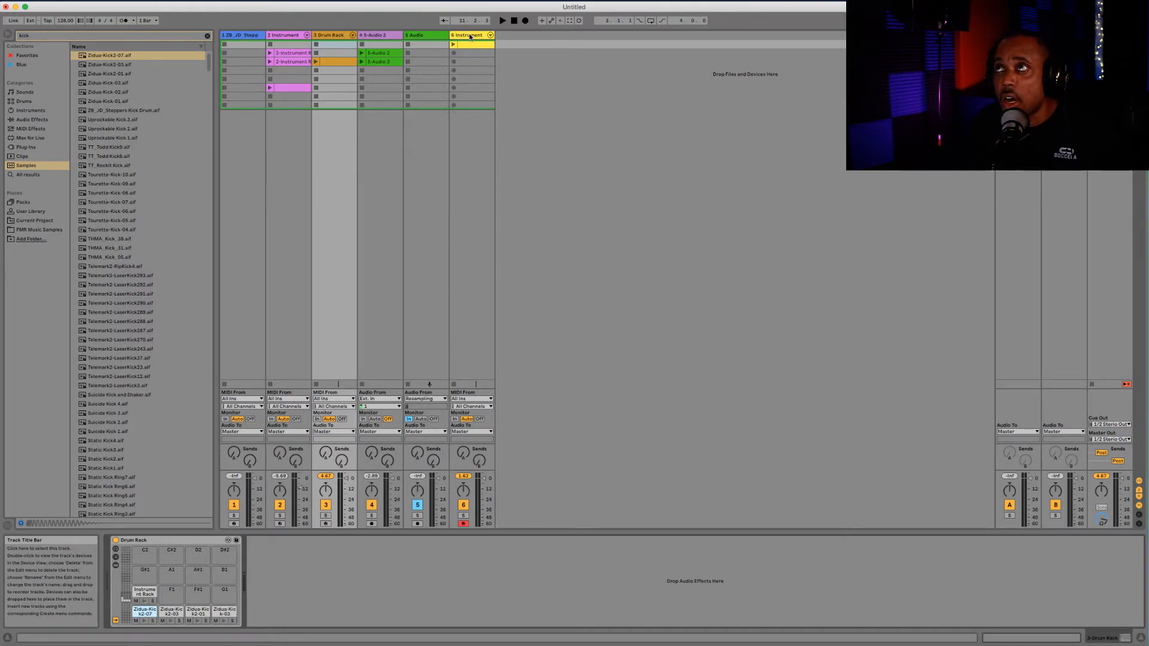
- Return to the new instrument track's rack and audition the samples Zidua-Kick2-07.aif and Zidua-Kick2-03.aif
left_click(471, 36)
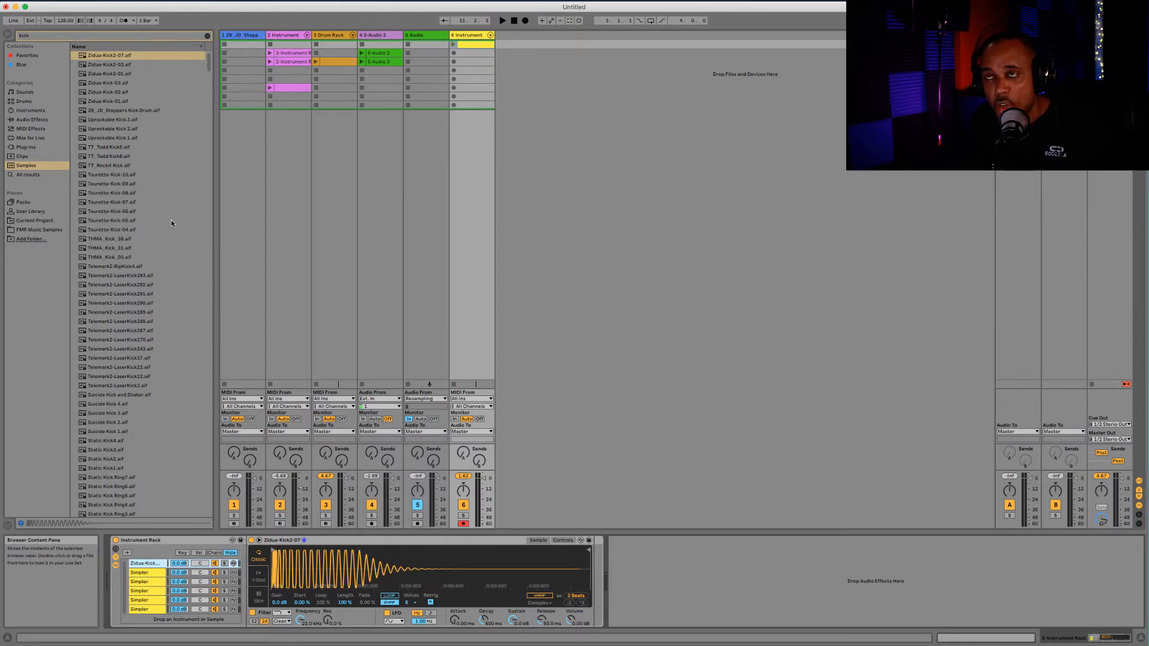
left_click(116, 64)
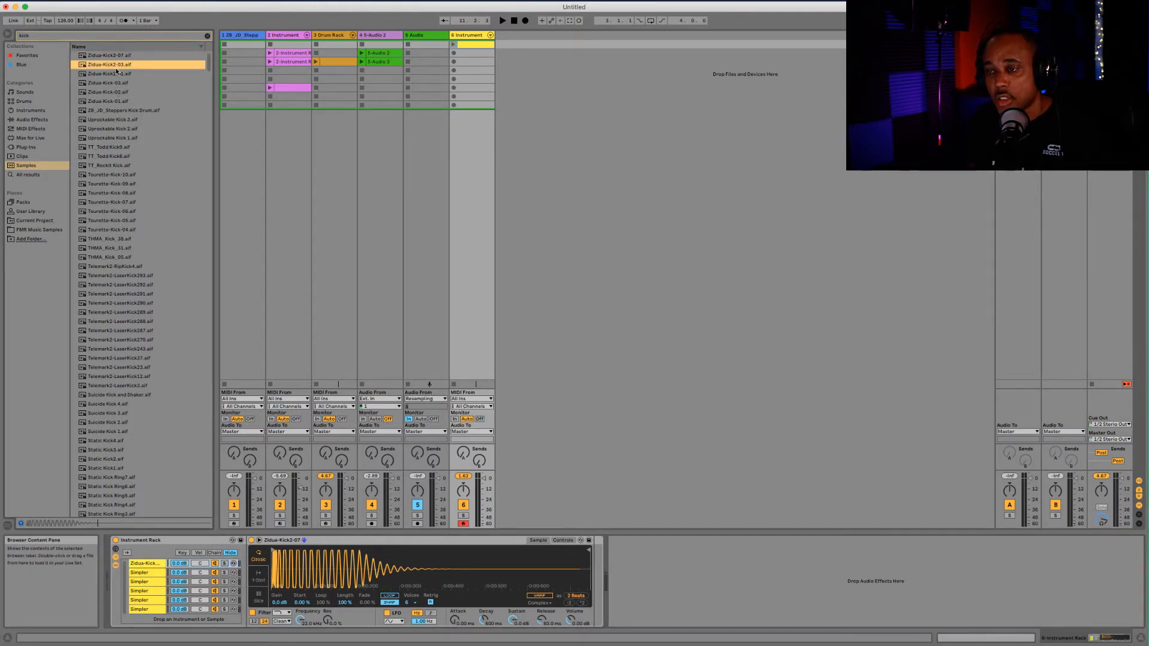
left_click(108, 57)
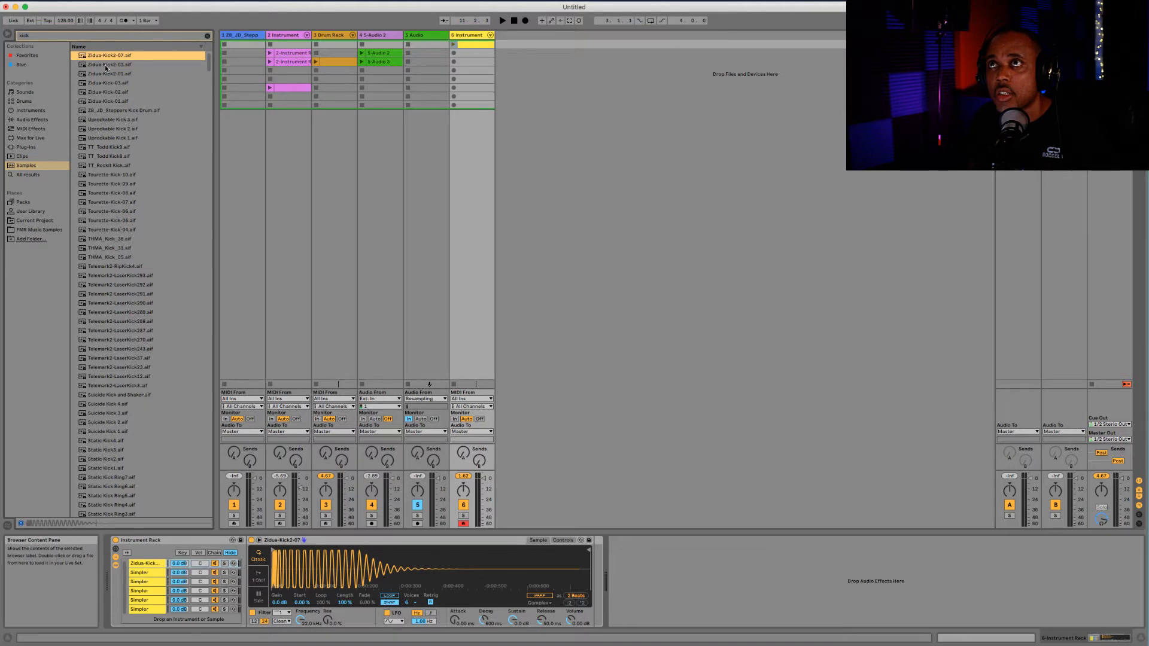
left_click(104, 66)
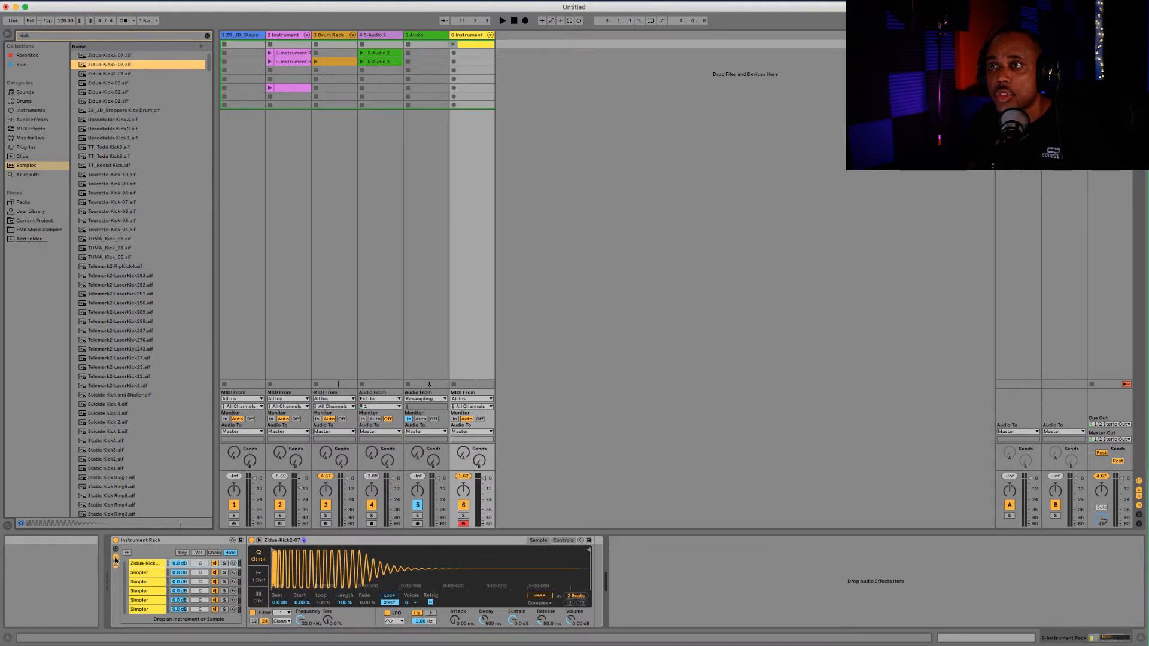
- Load Zidua-Kick2-03.aif into the Simpler of the rack's second chain
left_click(142, 572)
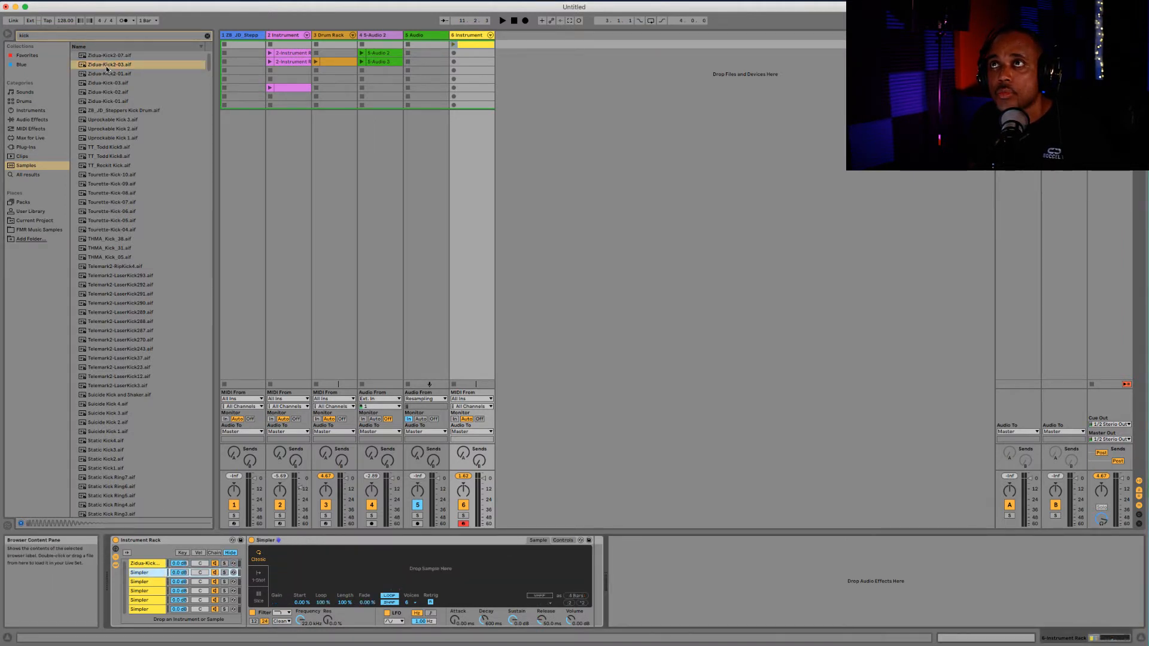
left_click_drag(106, 65, 358, 523)
left_click_drag(373, 564, 373, 566)
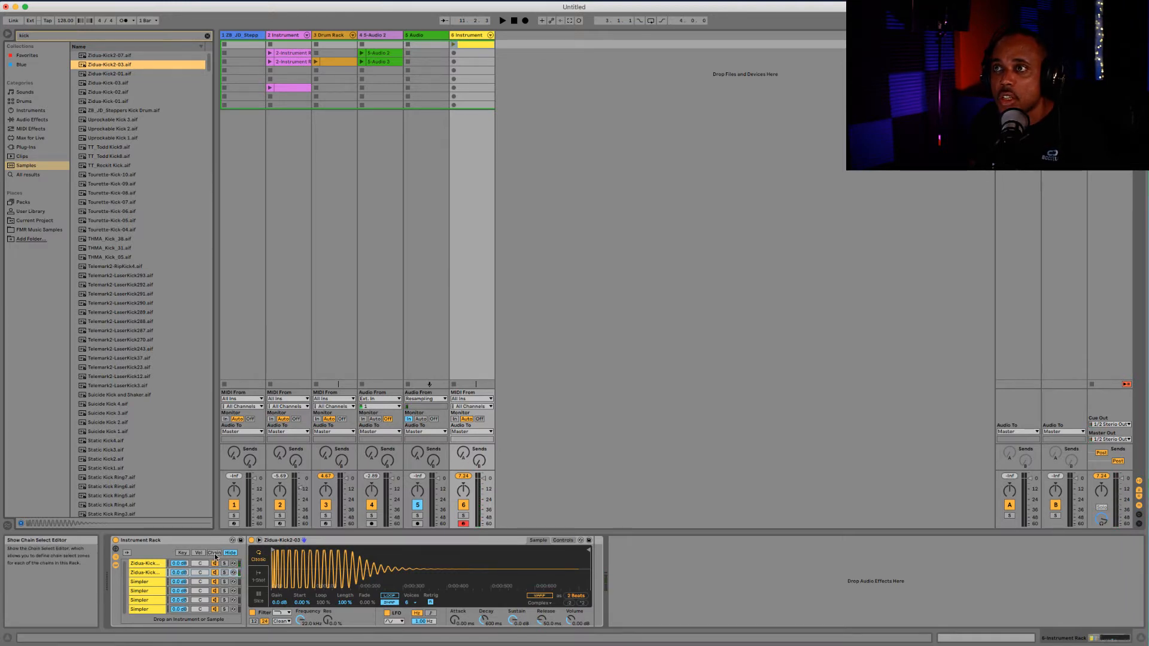
- Audition further kick samples and load TT_ToddKick9.aif into the Simpler of the rack's third chain
left_click(157, 584)
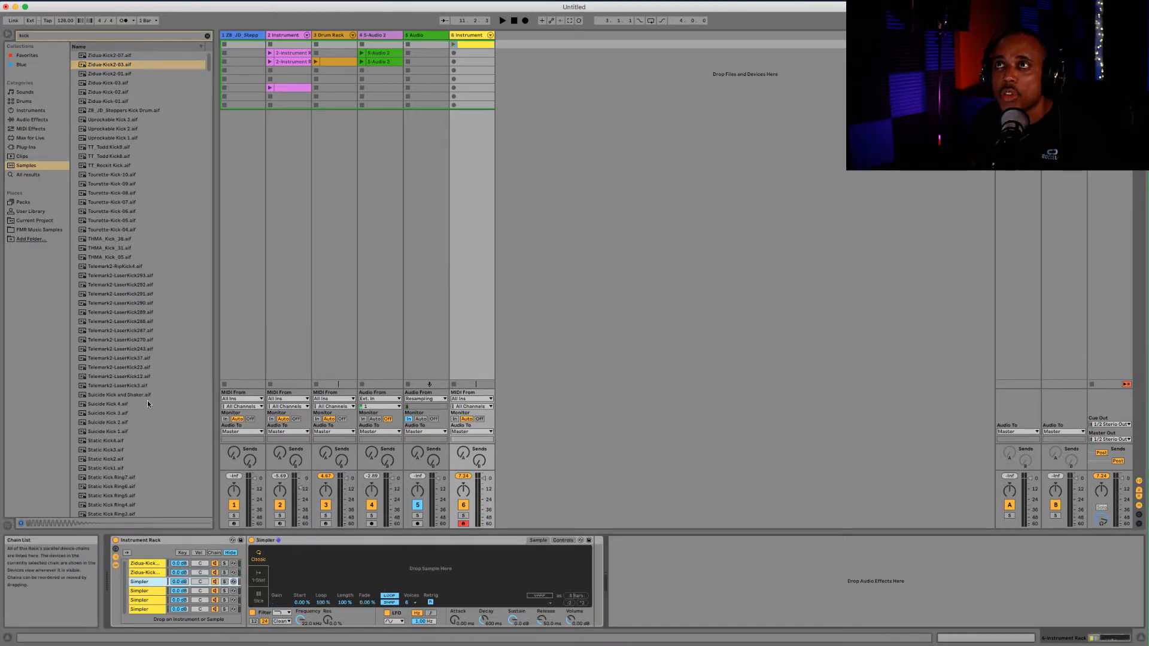
left_click(100, 74)
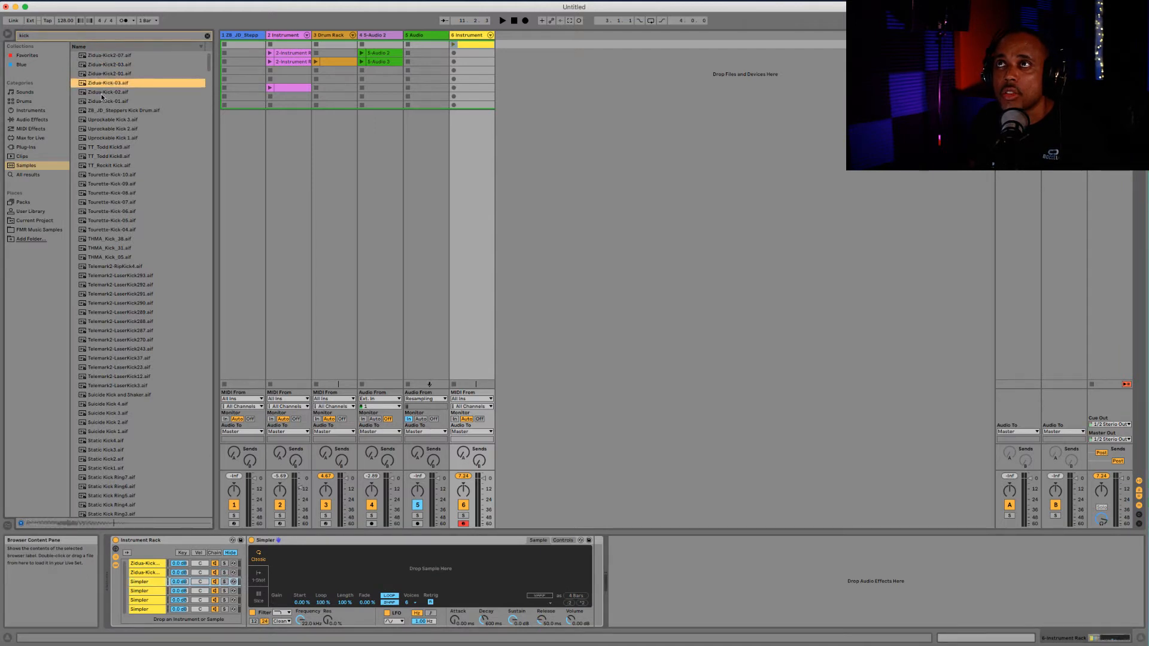
left_click(102, 94)
left_click(101, 102)
left_click(104, 109)
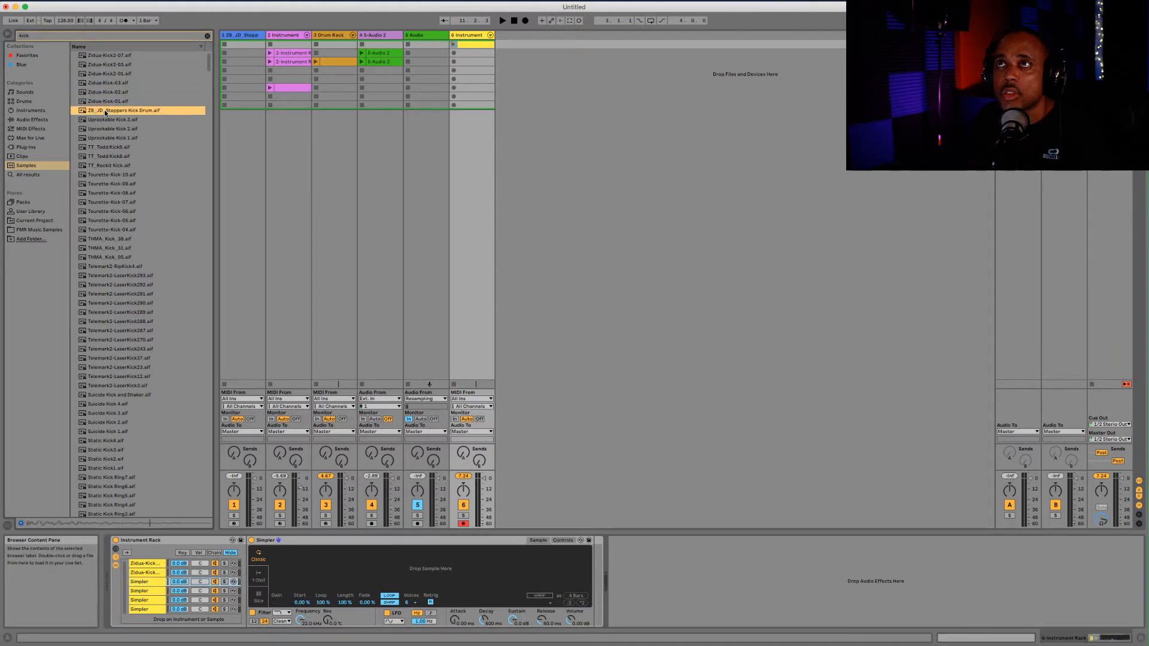
left_click(103, 120)
left_click(112, 112)
left_click(108, 148)
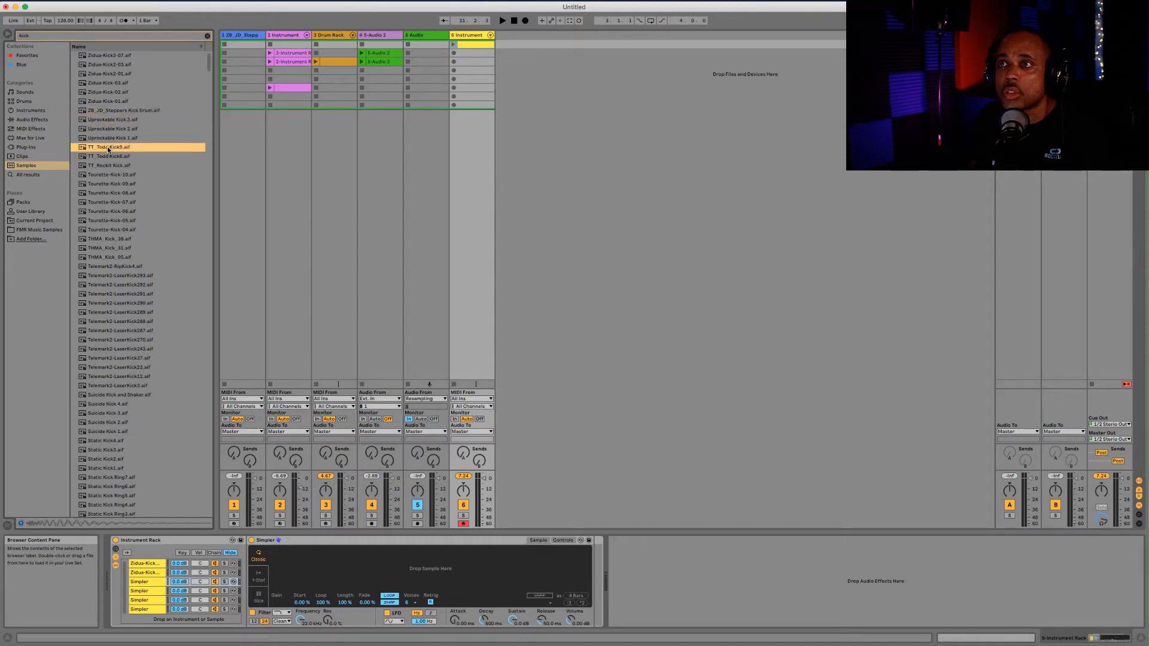
left_click_drag(106, 146, 318, 559)
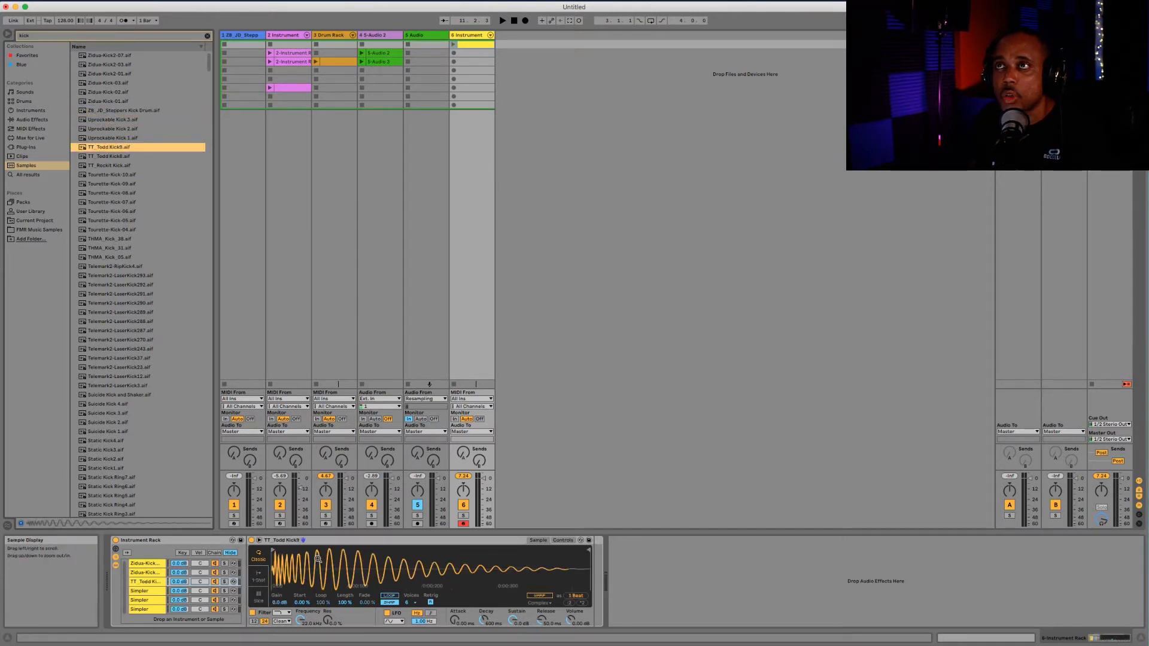
- Audition the next two TT kick samples and load TT_ToddKick8.aif into the Simpler of the fourth chain
left_click(113, 157)
left_click(112, 166)
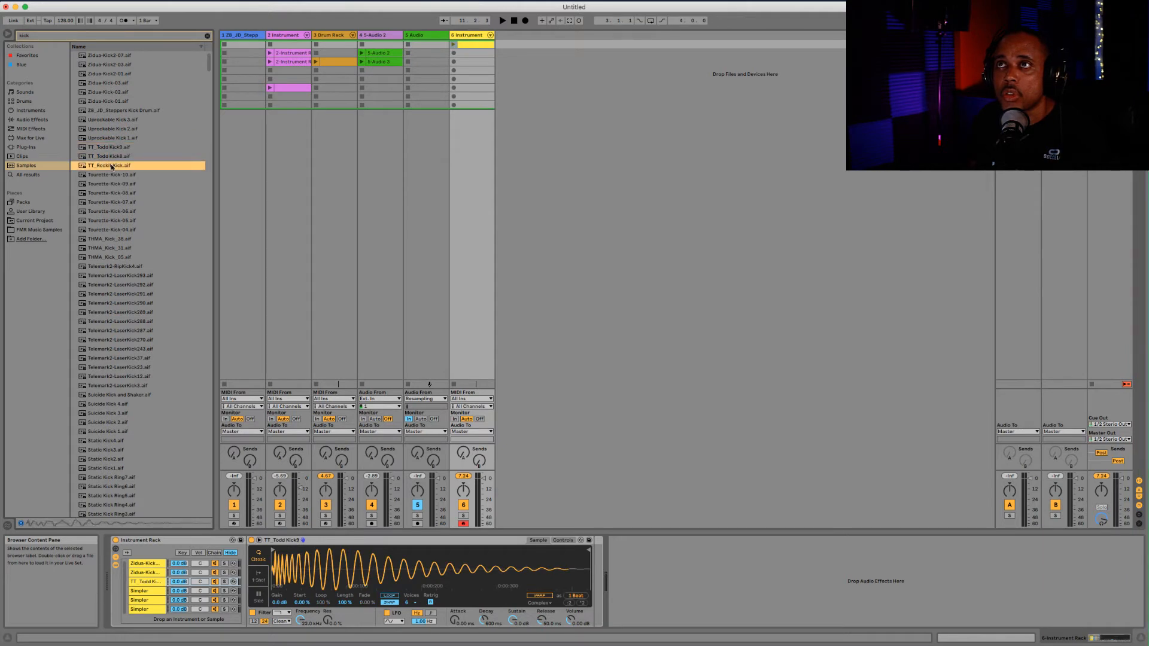
left_click(141, 591)
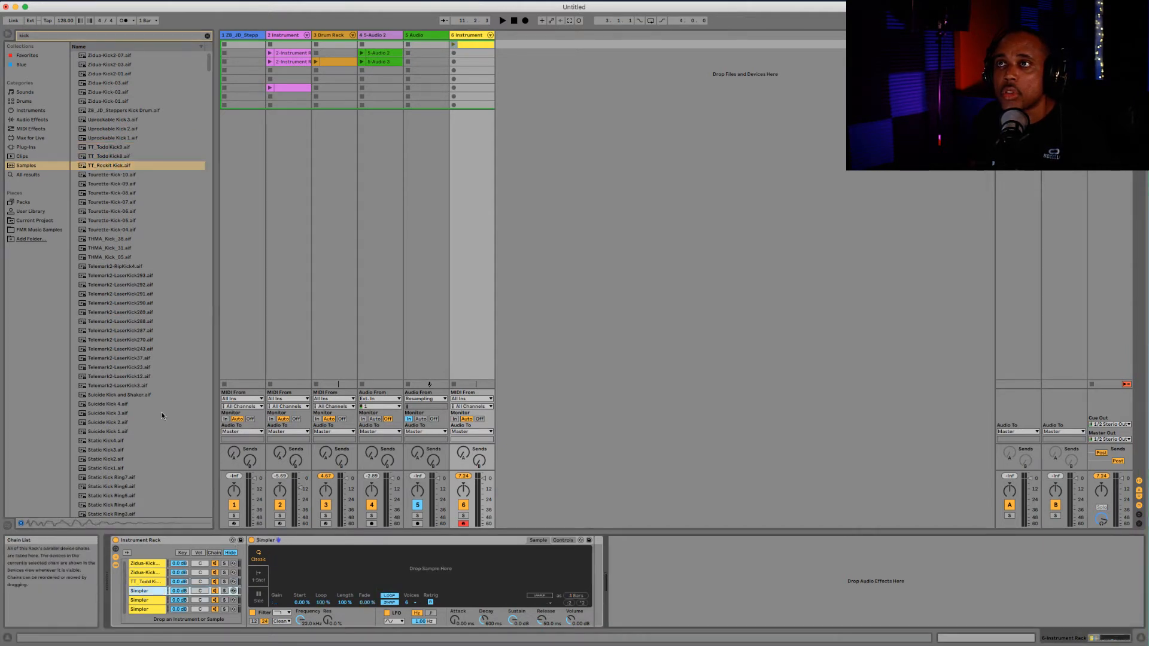
left_click(115, 157)
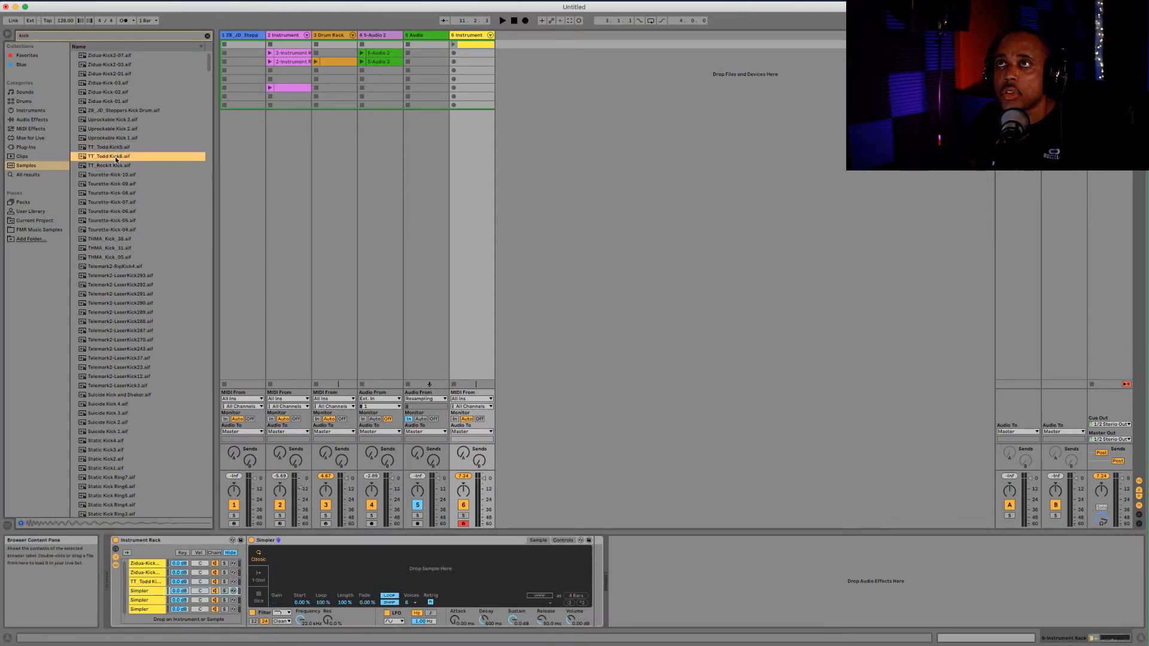
left_click_drag(386, 574, 388, 573)
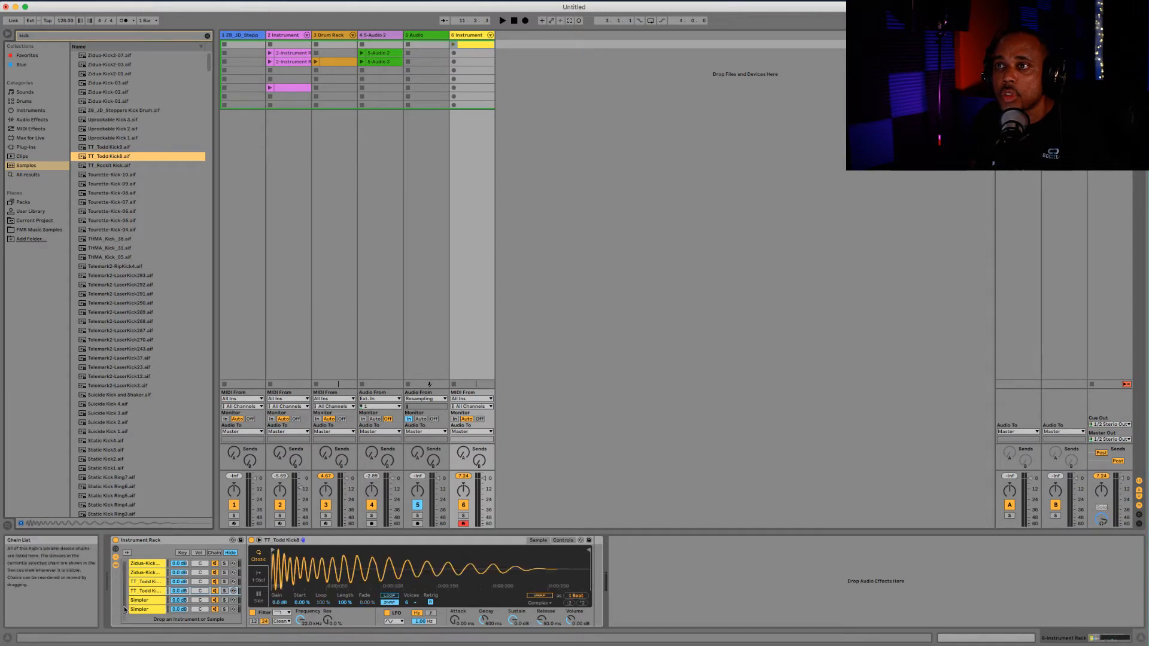
- Audition the Tourette and THMA kick samples and load THMA_Kick_31.aif into the Simpler of the fifth chain
left_click(142, 601)
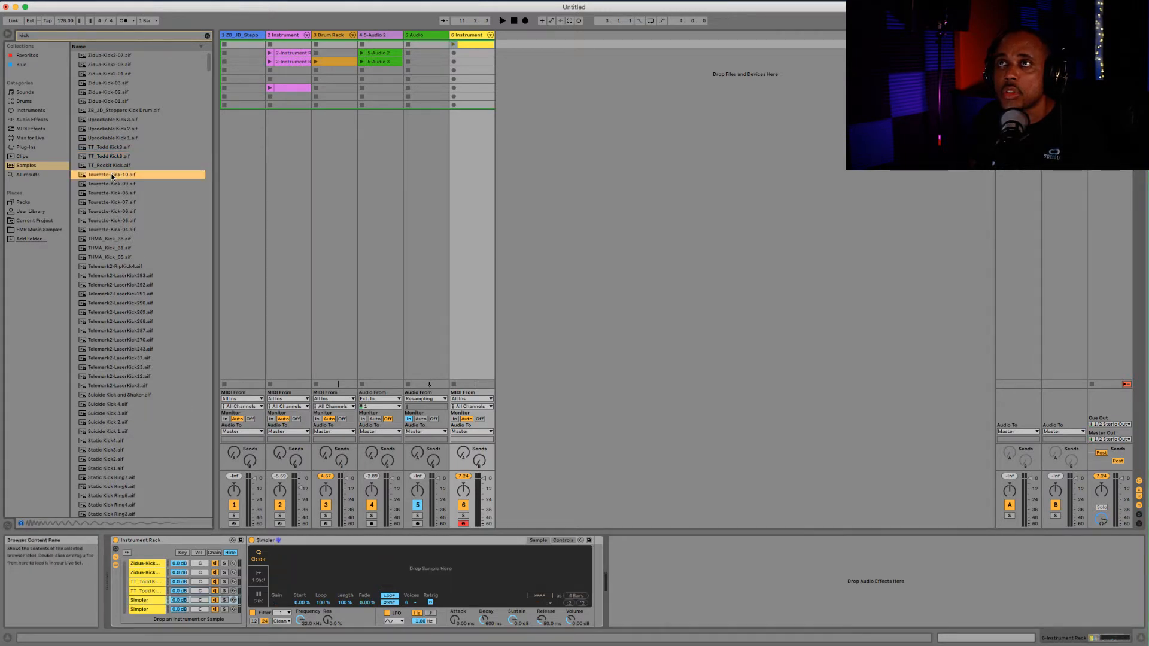
left_click(111, 192)
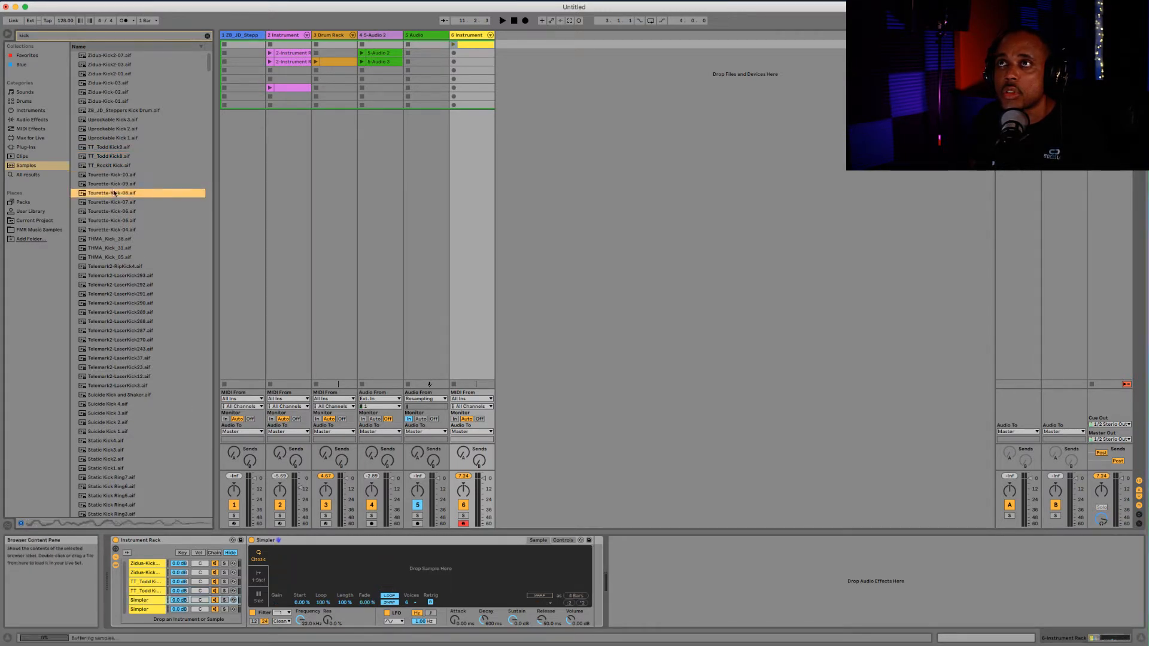
left_click(109, 248)
left_click(115, 240)
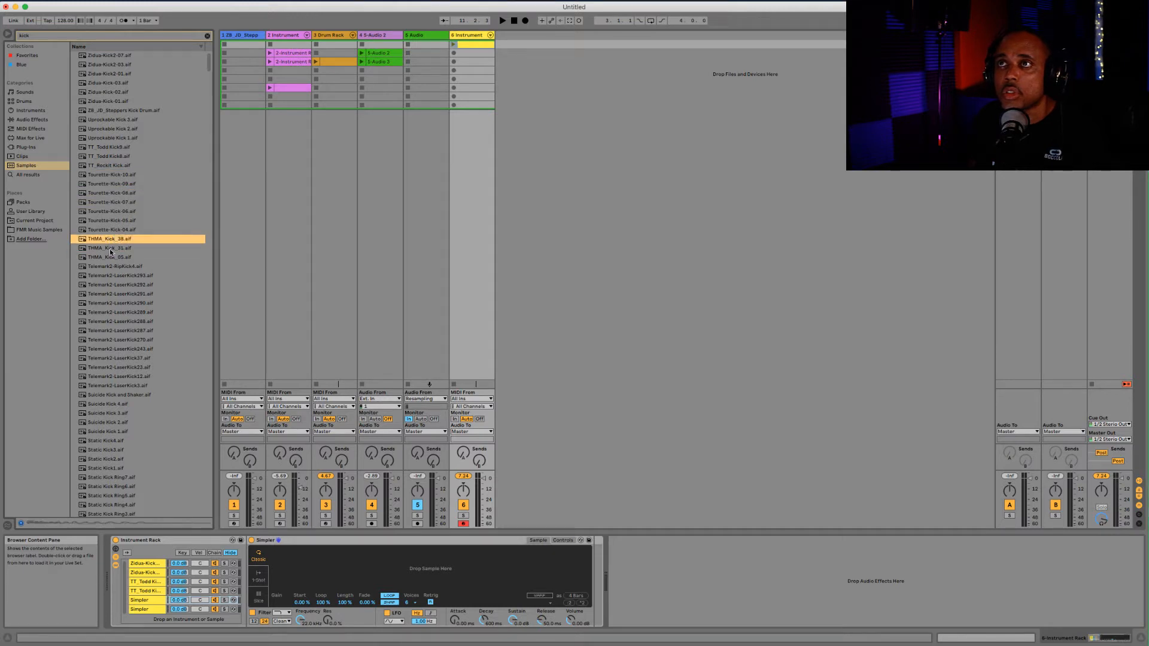
left_click_drag(110, 248, 326, 568)
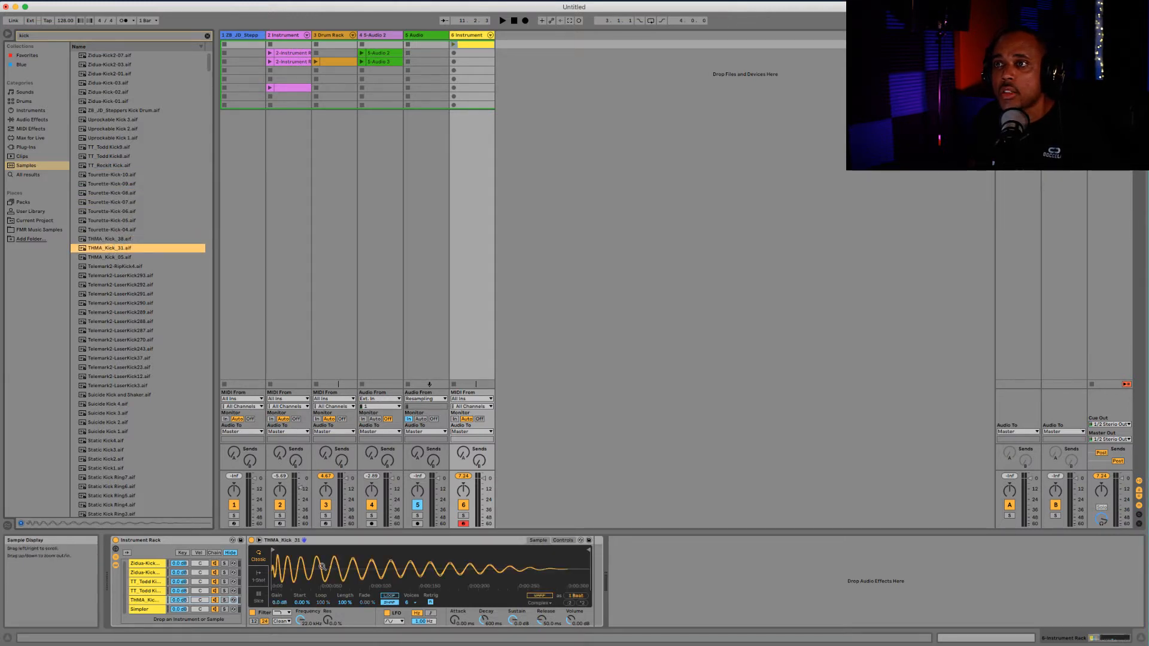
- Audition the Telemark2, Suicide and Static kick samples, from Telemark2-RipKick4.aif through Static Kick4.aif
left_click(118, 266)
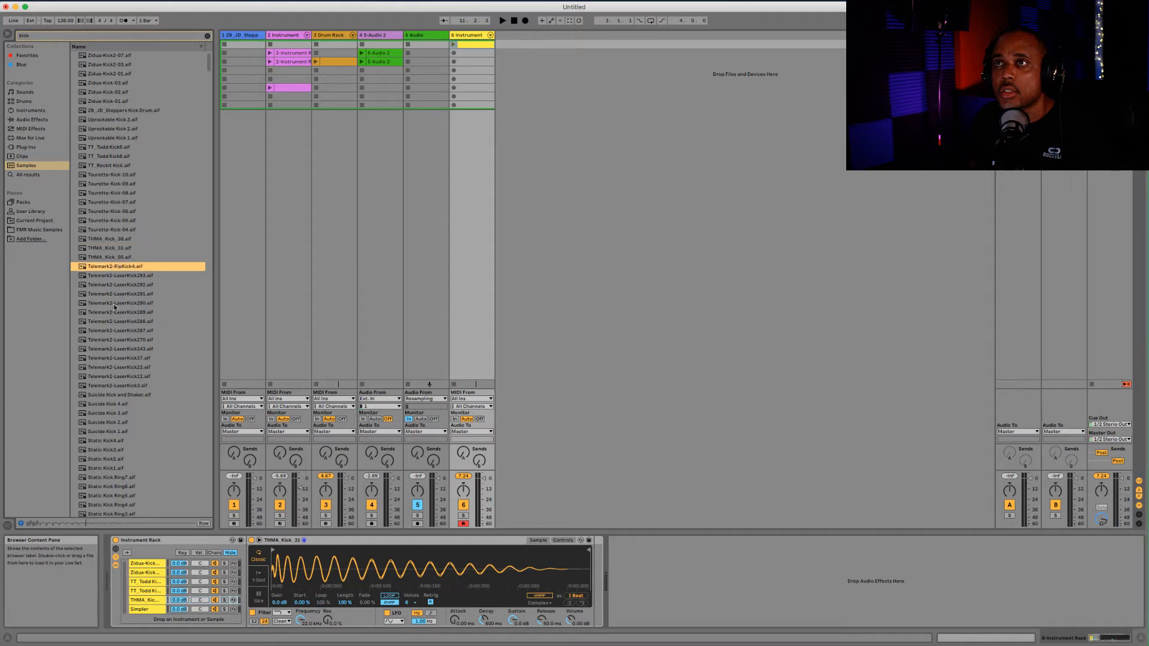
left_click(114, 276)
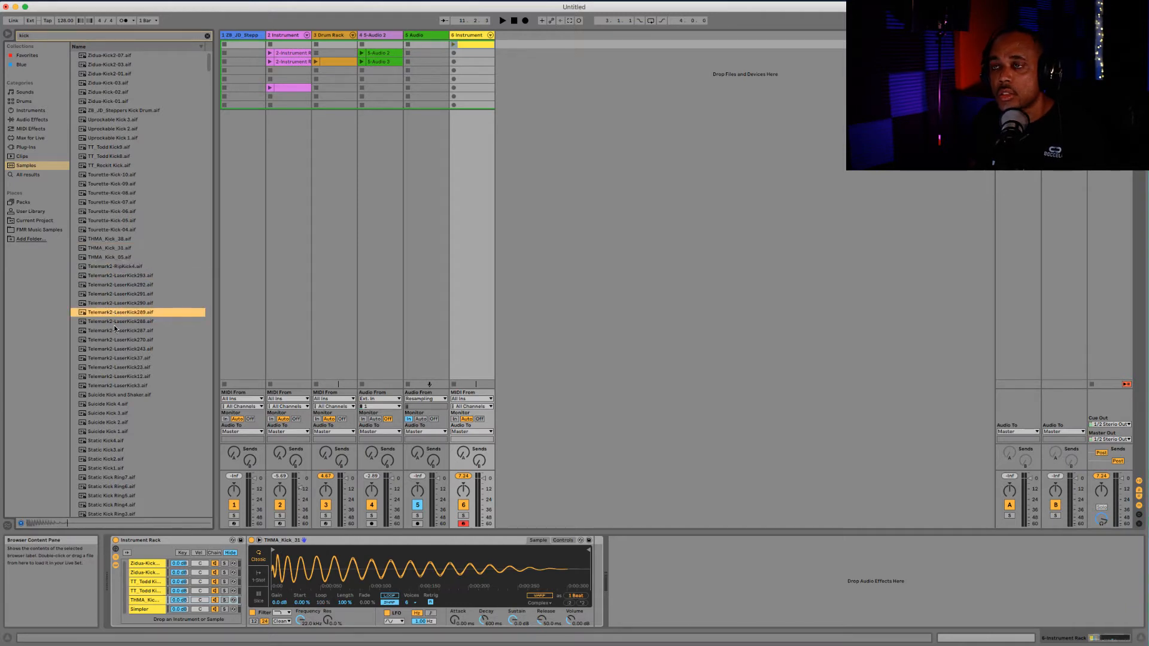
key("Down")
key("Down")
key("Down")
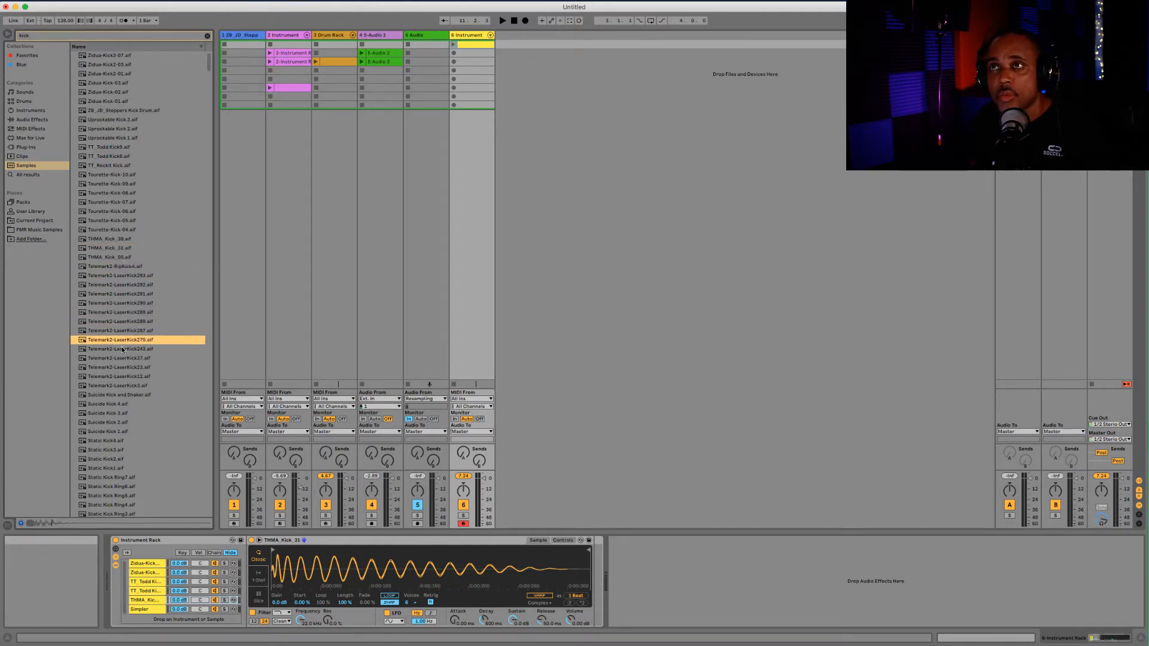
key("Down")
key("Down")
key("Down")
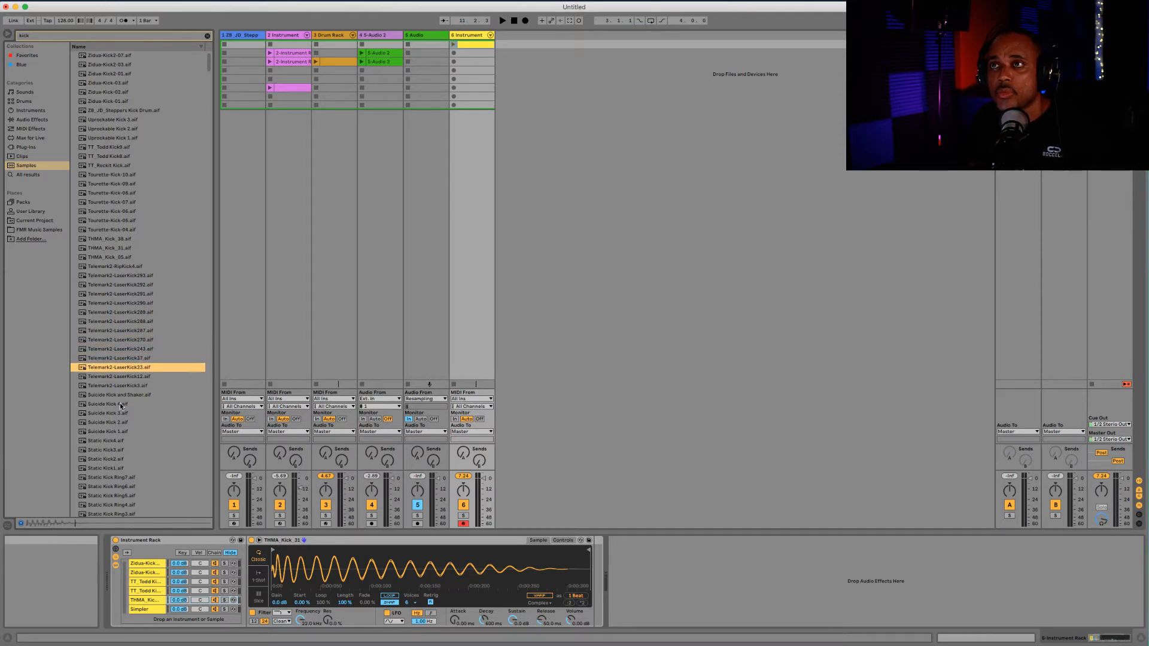
key("Down")
key("Down")
key("Down")
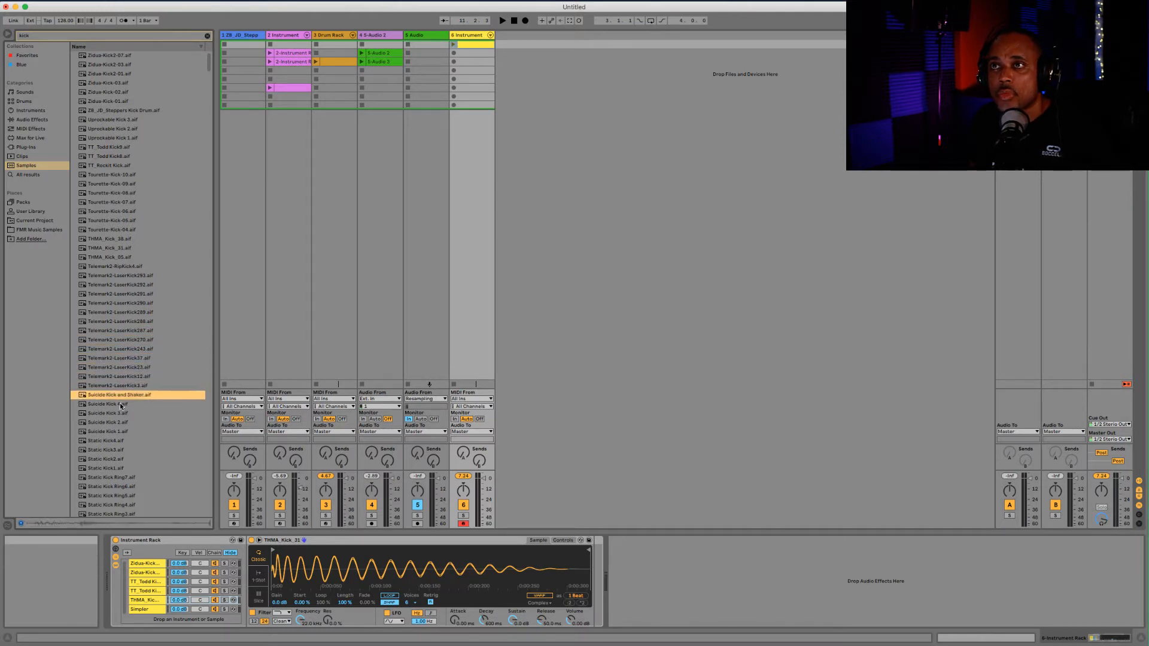
key("Down")
scroll(117, 403, "down", 3)
left_click(114, 363)
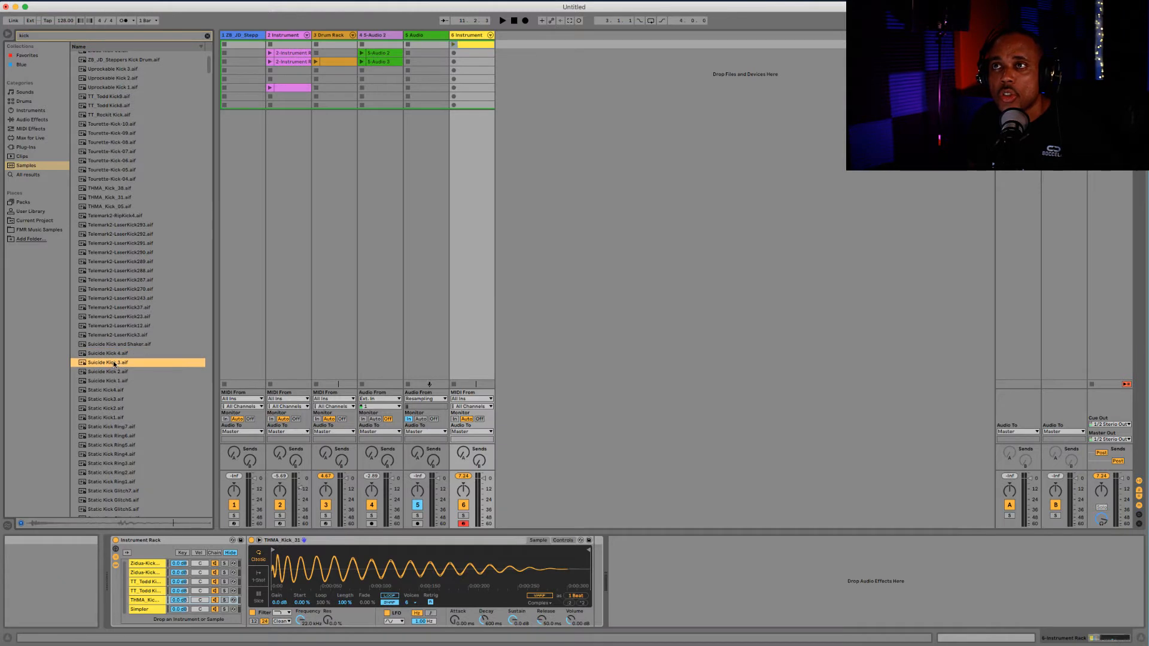
key("Down")
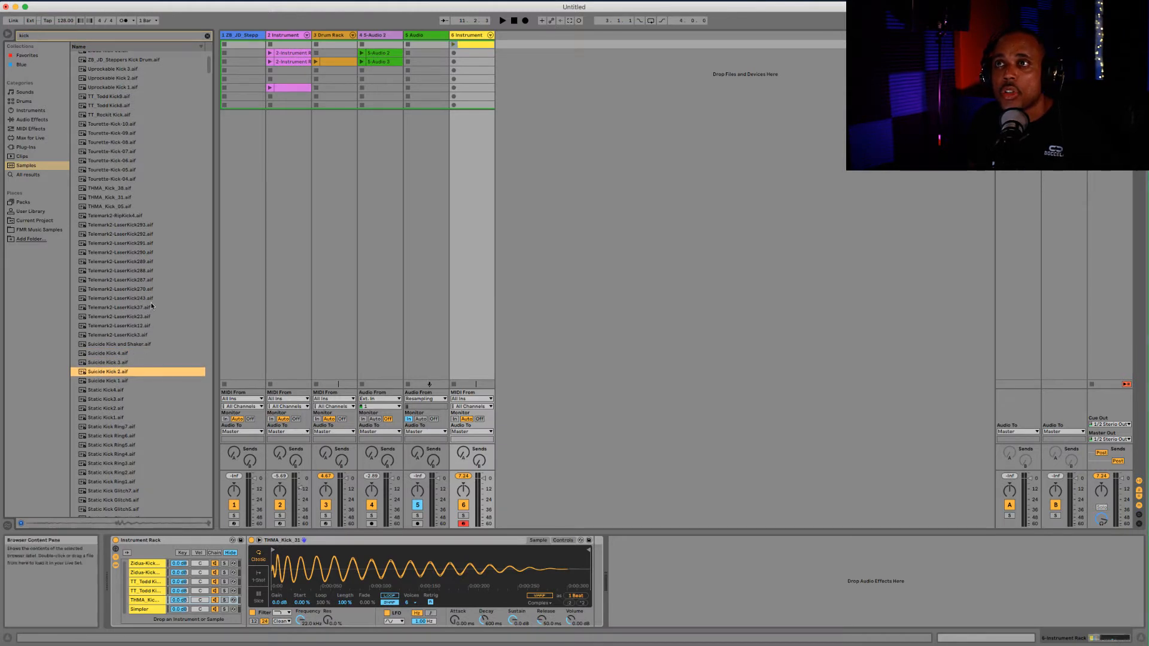
key("Down")
left_click(120, 390)
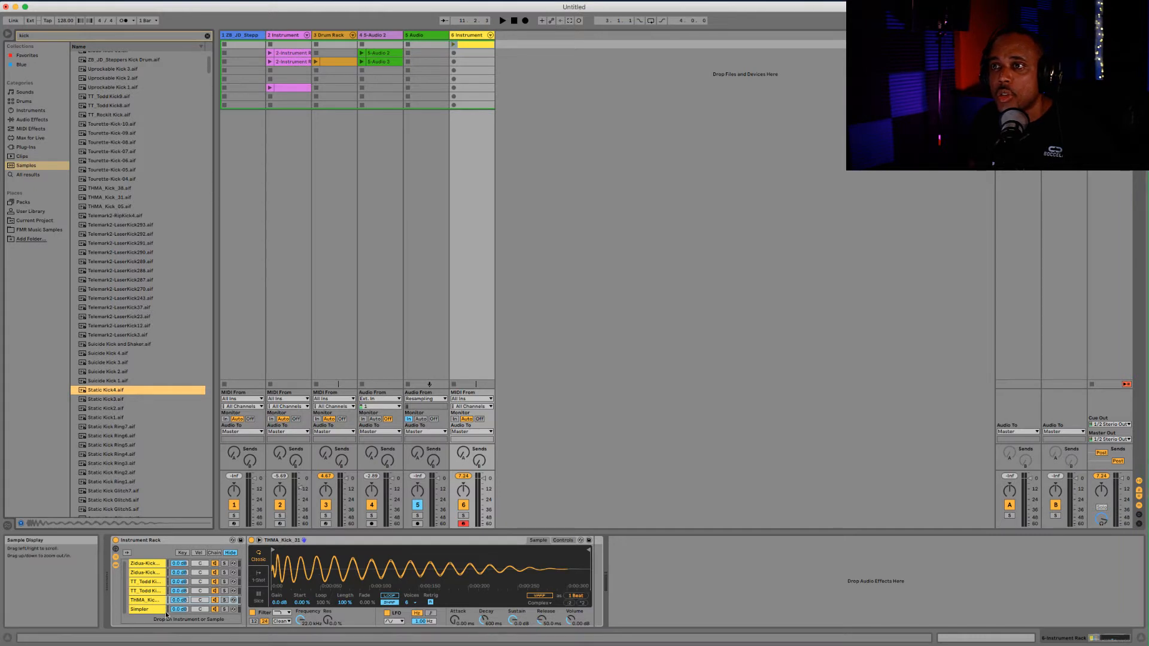
- Load Static Kick4.aif into the Simpler of the rack's sixth chain
left_click(146, 609)
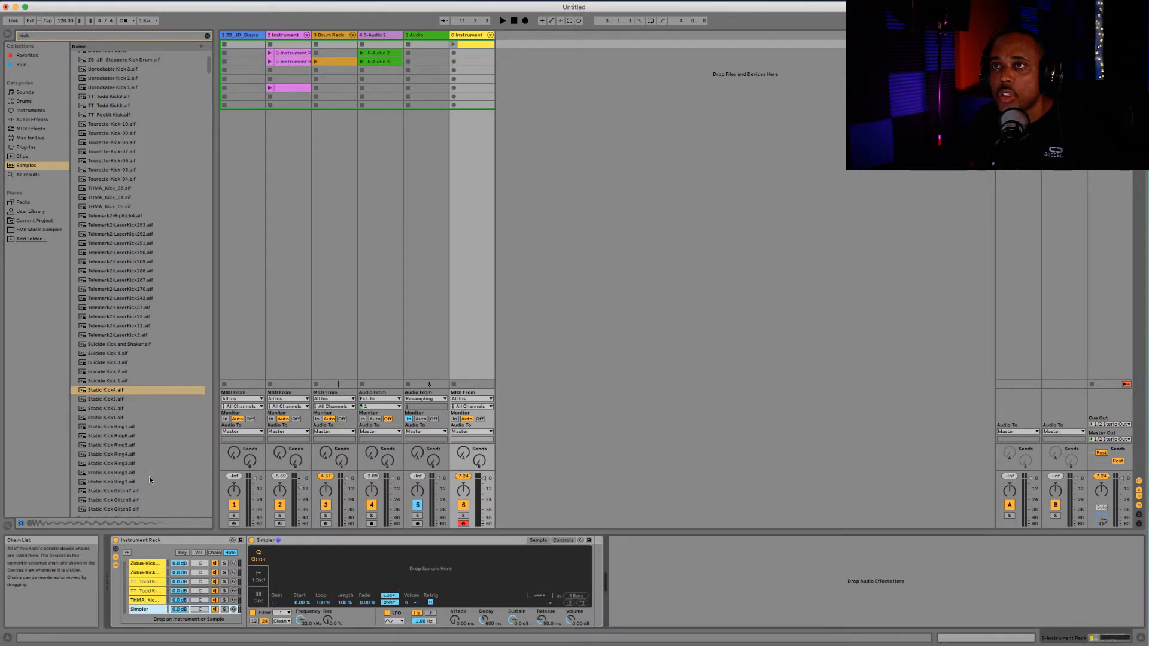
left_click(107, 392)
left_click_drag(107, 393, 335, 571)
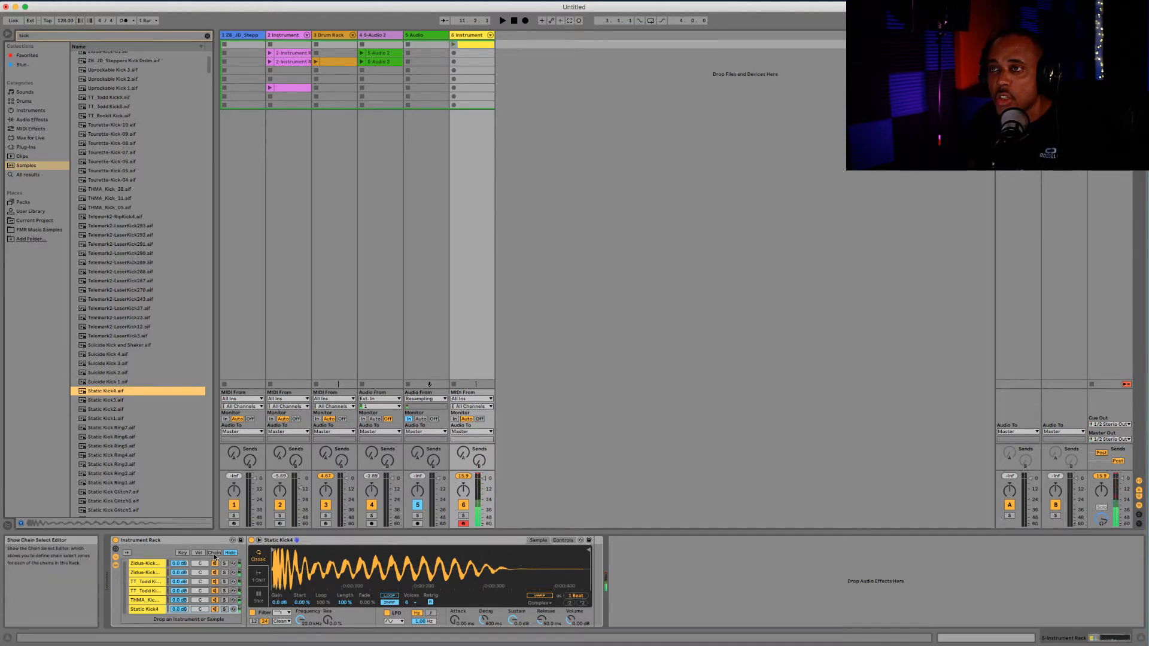
- Show the rack's chain select editor and deactivate the second through sixth chains, leaving only the first chain active
left_click(215, 553)
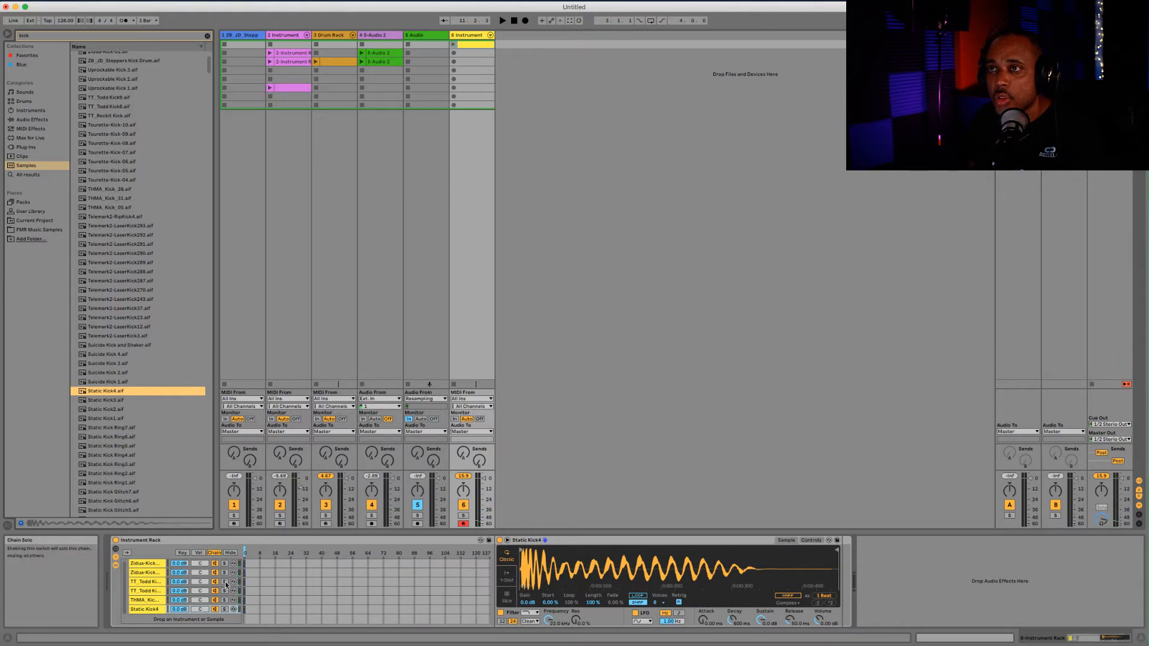
left_click(215, 573)
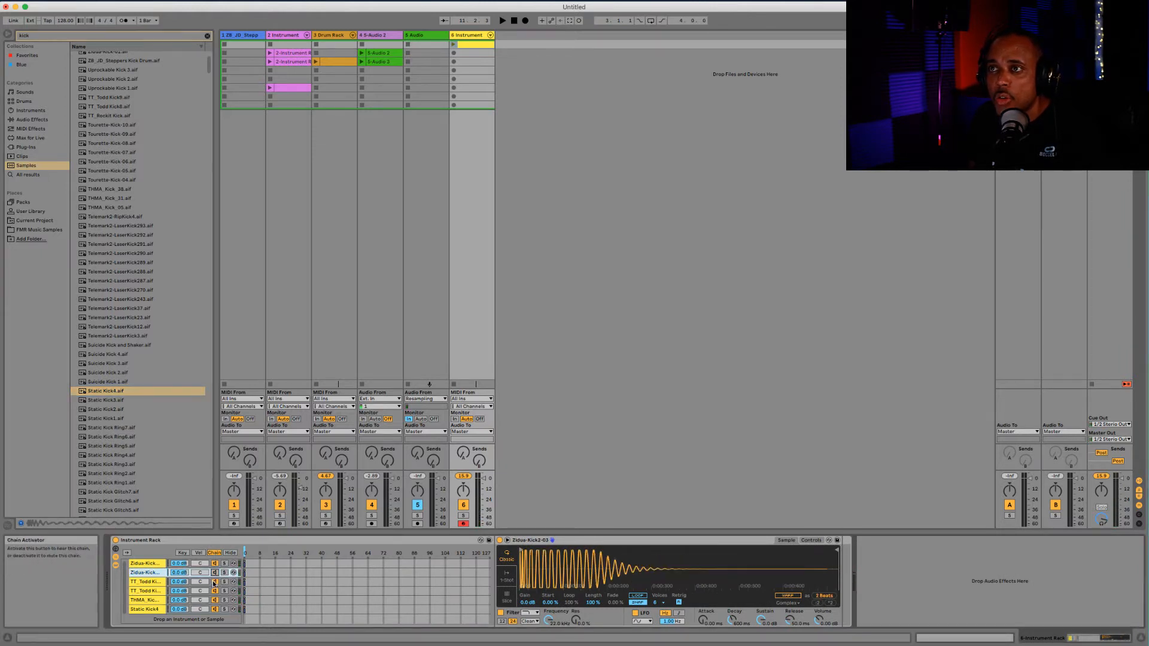
left_click(215, 582)
left_click(214, 592)
left_click(215, 601)
left_click(215, 609)
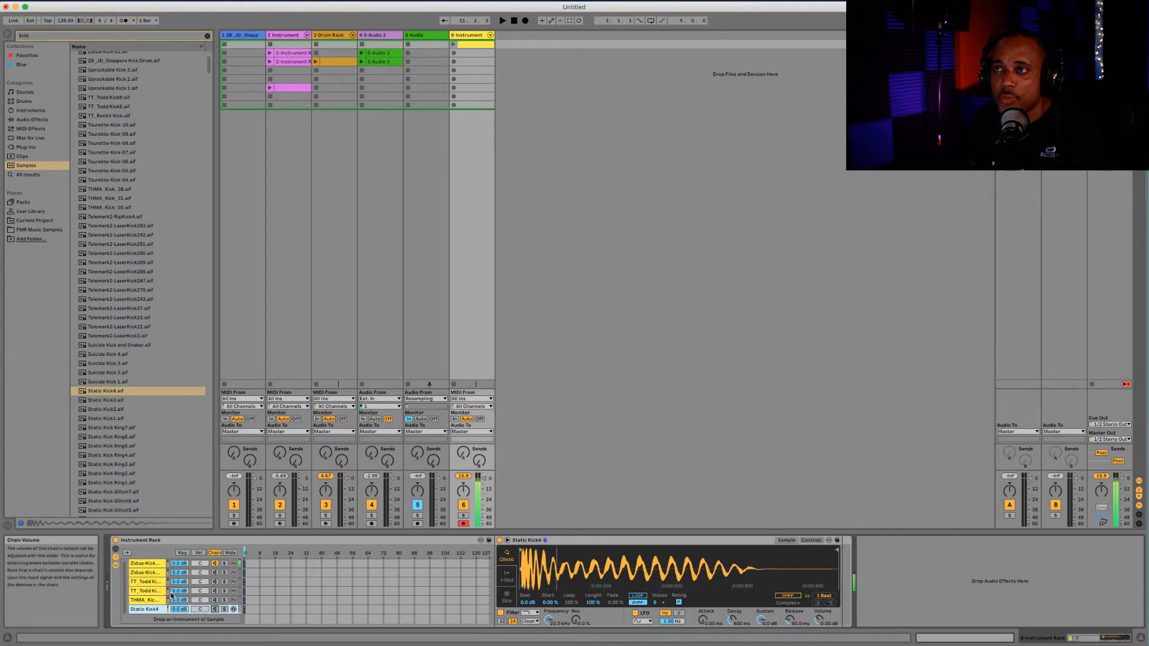
- Reactivate the second through sixth chains of the Instrument Rack
left_click(214, 572)
left_click(215, 582)
left_click(215, 591)
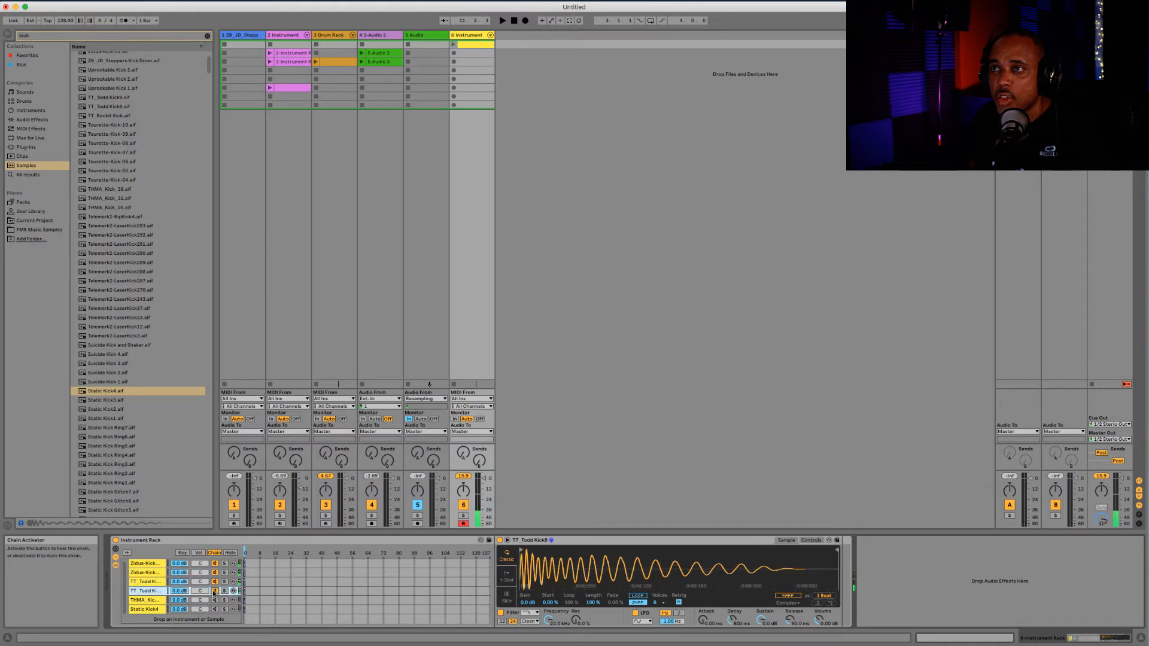
left_click(215, 601)
left_click(215, 609)
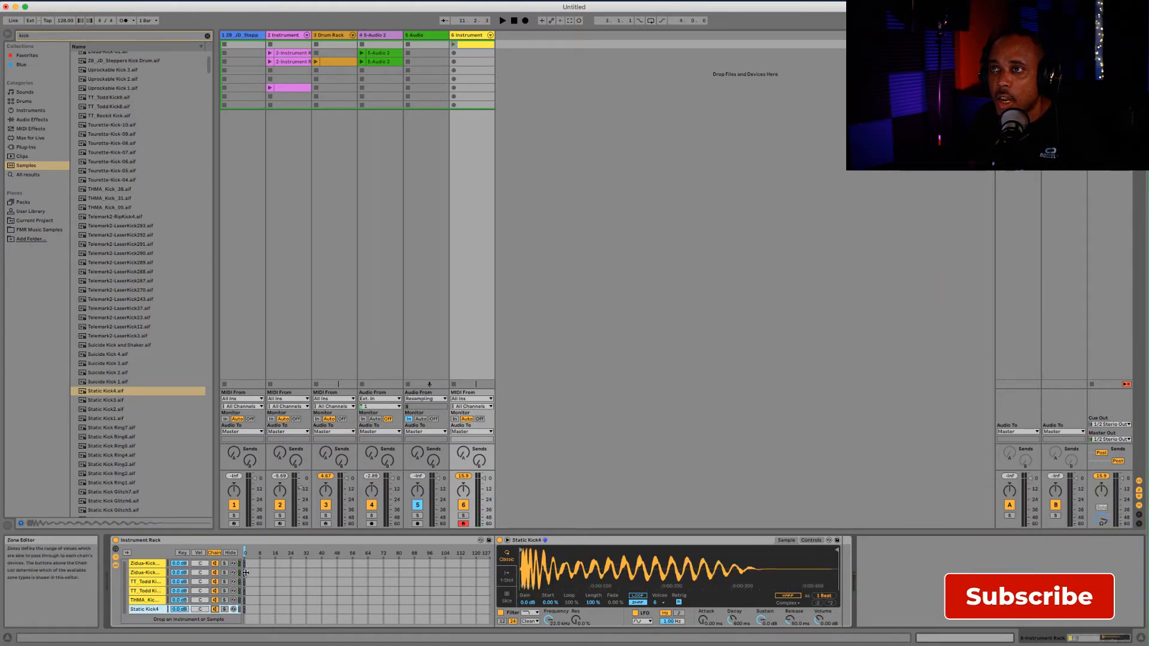
- Stagger the chain select zones by moving the second through sixth chains to positions 1, 2, 3, 4 and 5 respectively
left_click(246, 572)
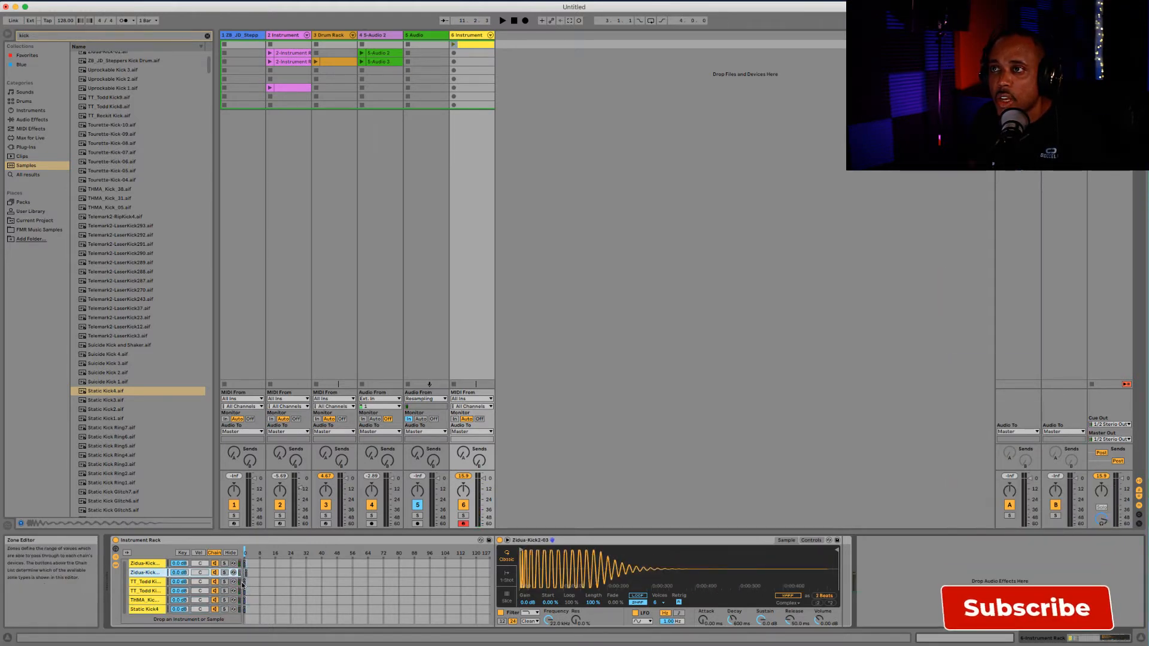
left_click(244, 582)
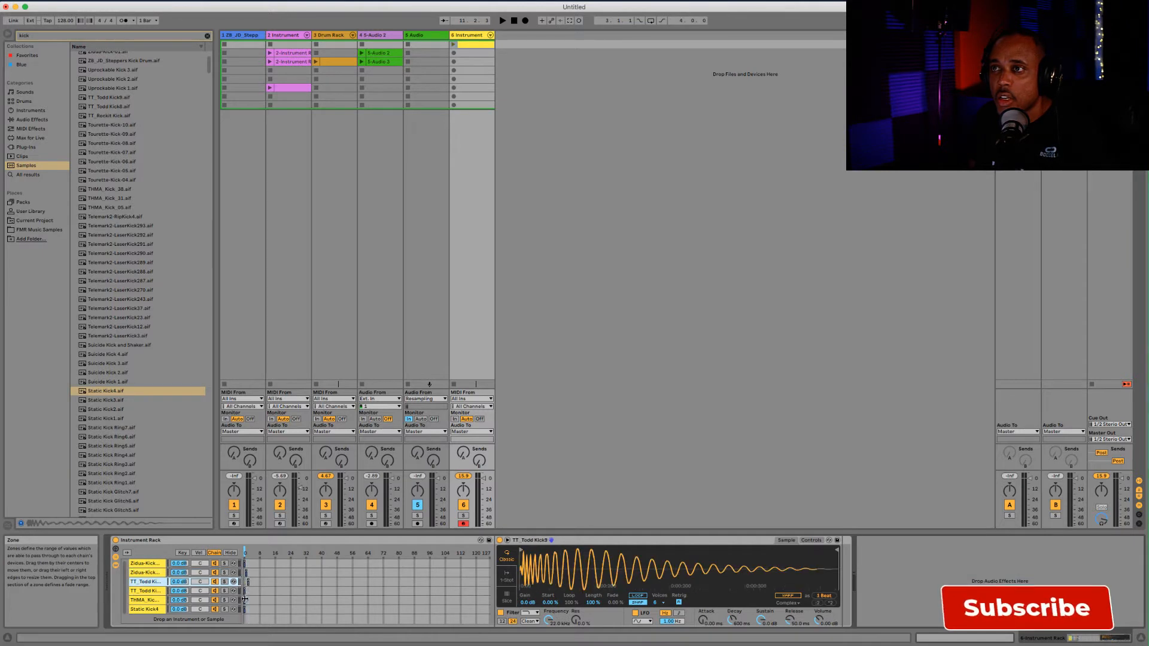
left_click(246, 591)
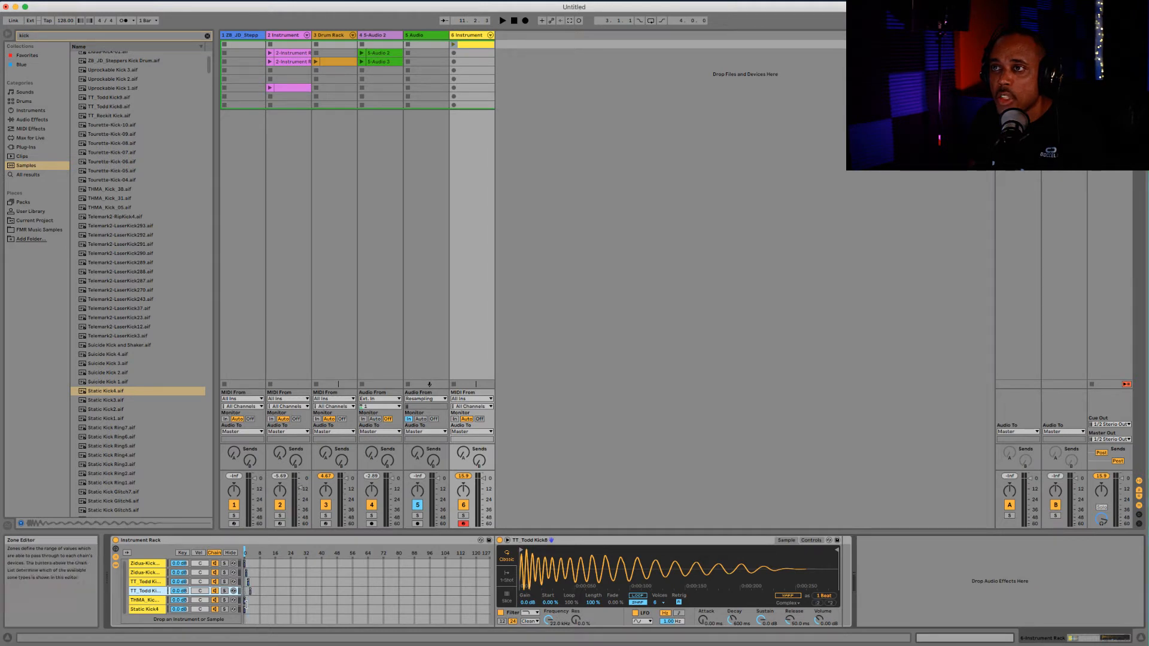
left_click_drag(245, 602, 252, 601)
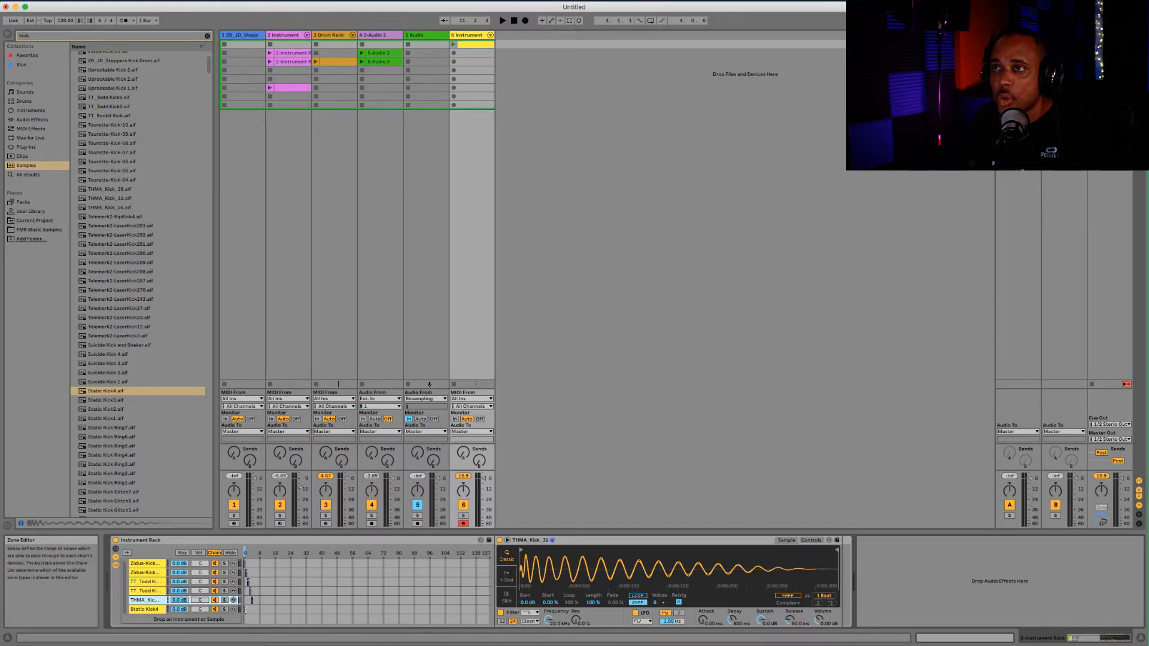
left_click_drag(245, 610, 254, 611)
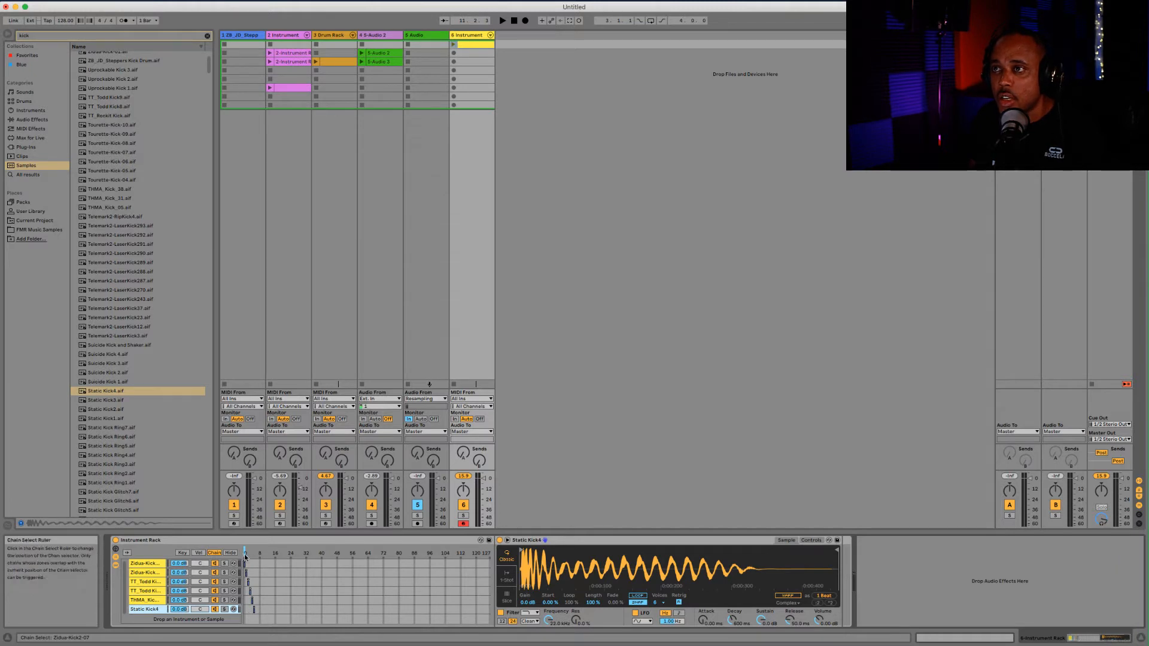
- Audition the kick samples by sweeping the chain selector across the staggered zones of the Instrument Rack
left_click(244, 557)
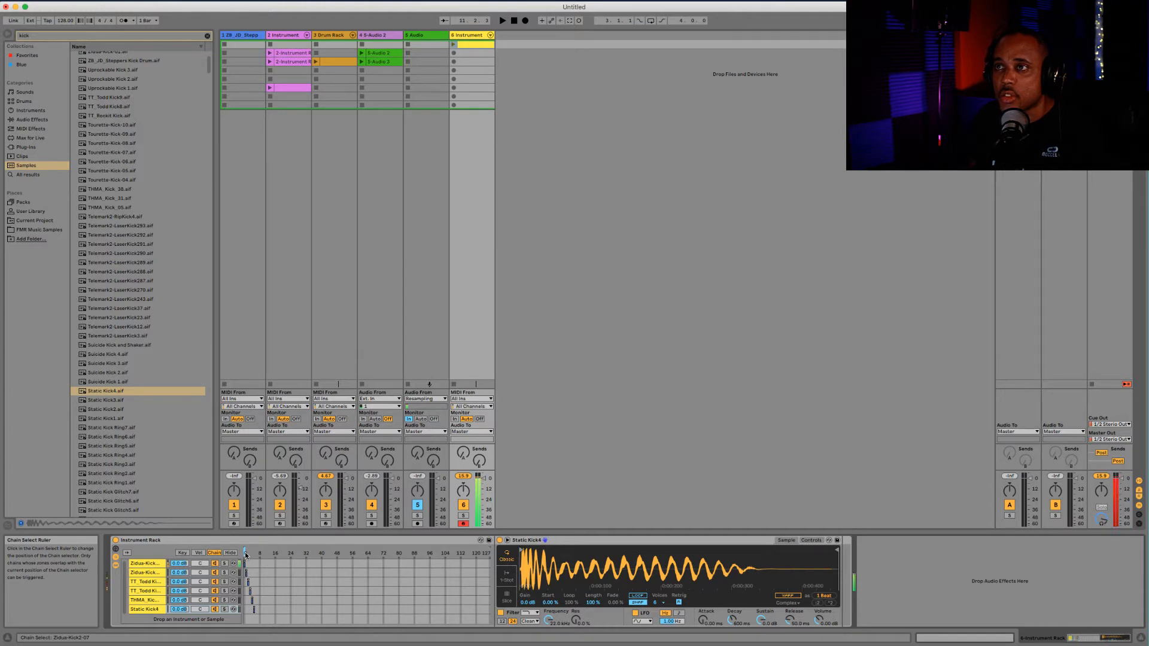
left_click_drag(245, 554, 247, 554)
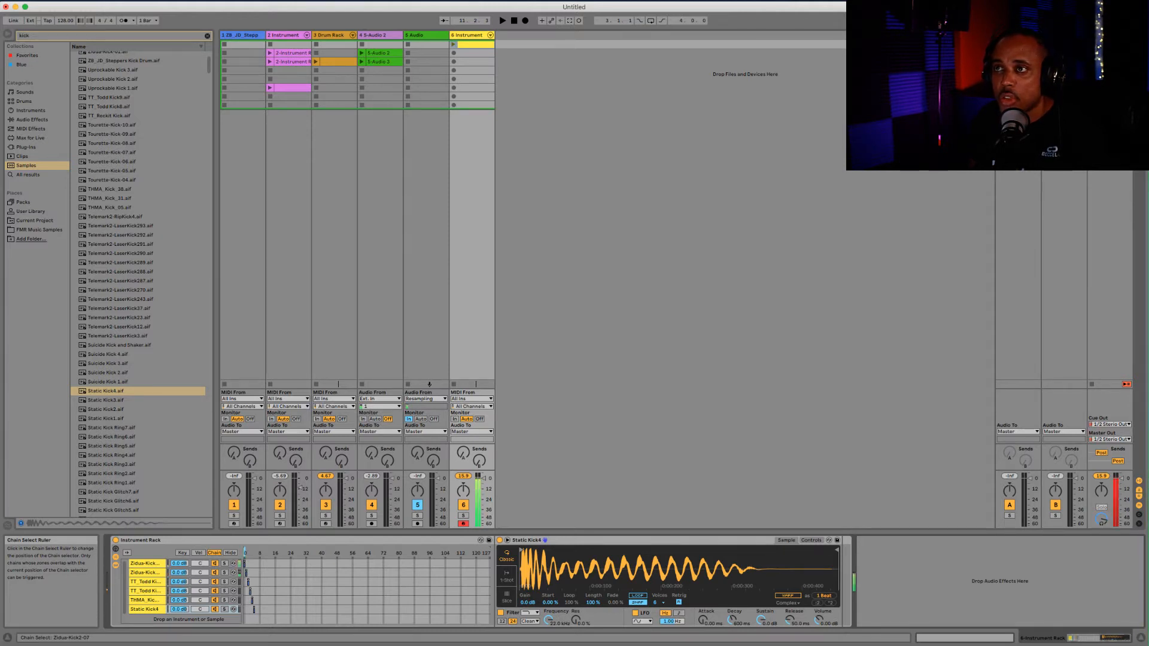
left_click_drag(245, 550, 248, 549)
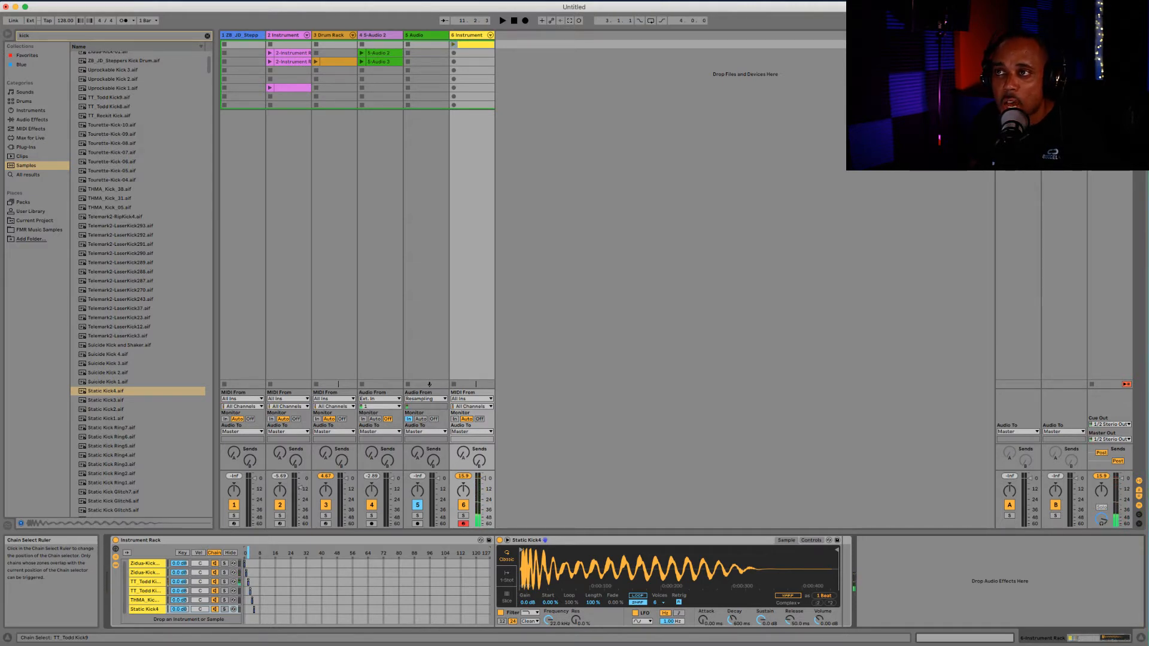
left_click_drag(248, 549, 256, 550)
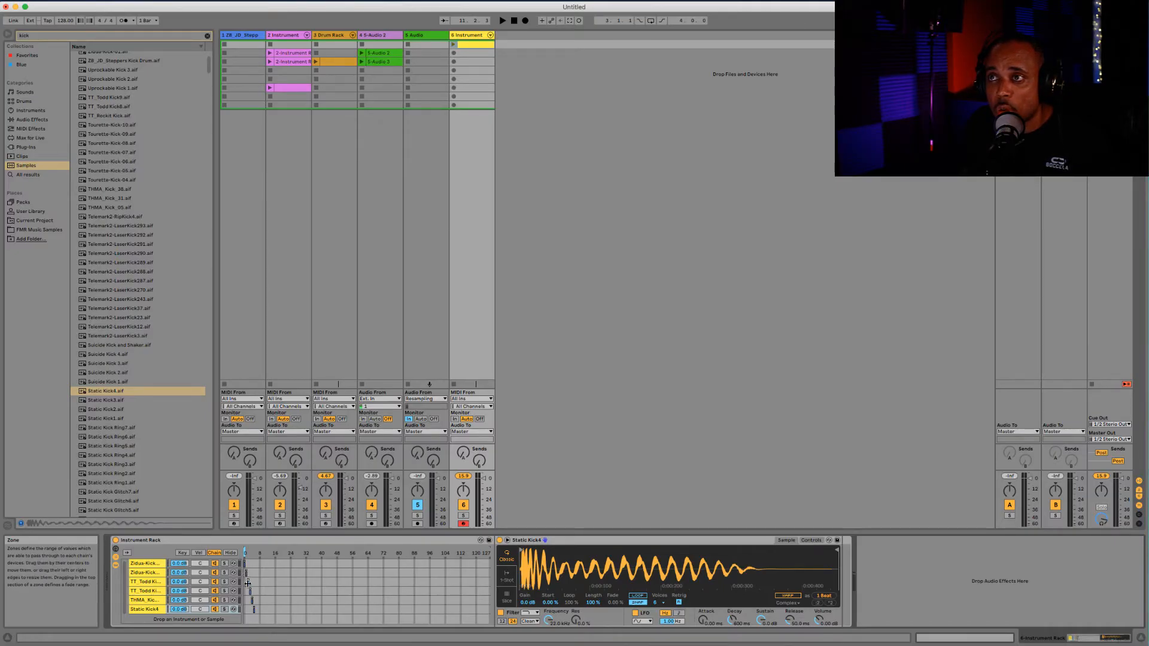
- Try layering the third chain with the first by shifting its zone to position 0, and return the zone to position 2
left_click(246, 582)
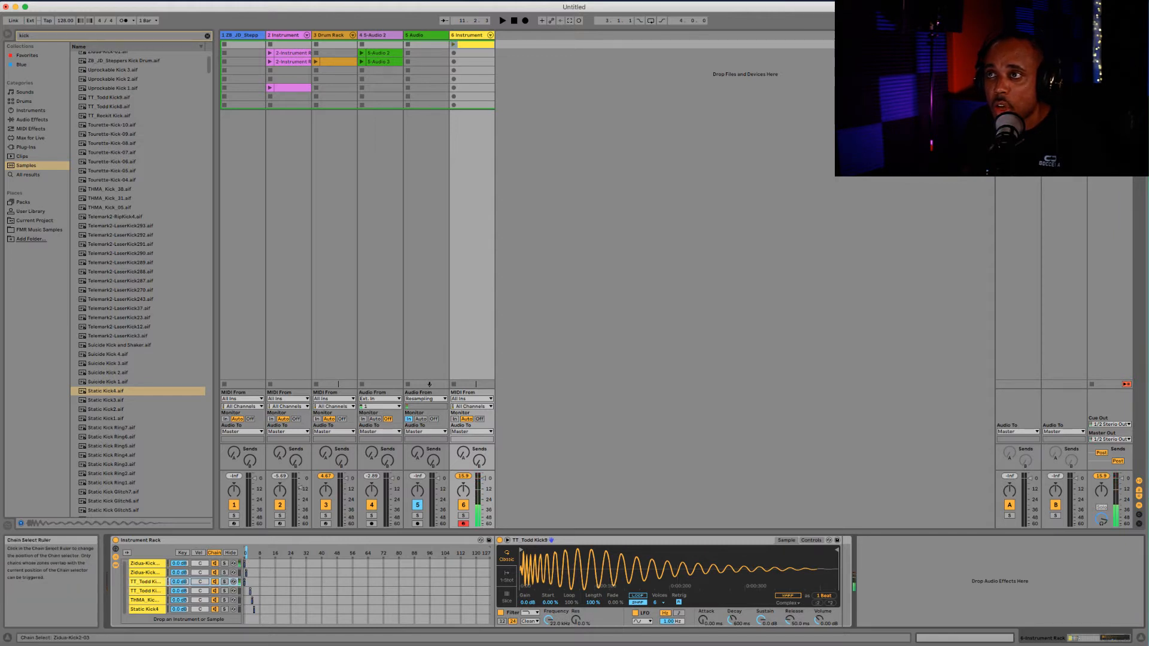
left_click_drag(246, 556, 244, 555)
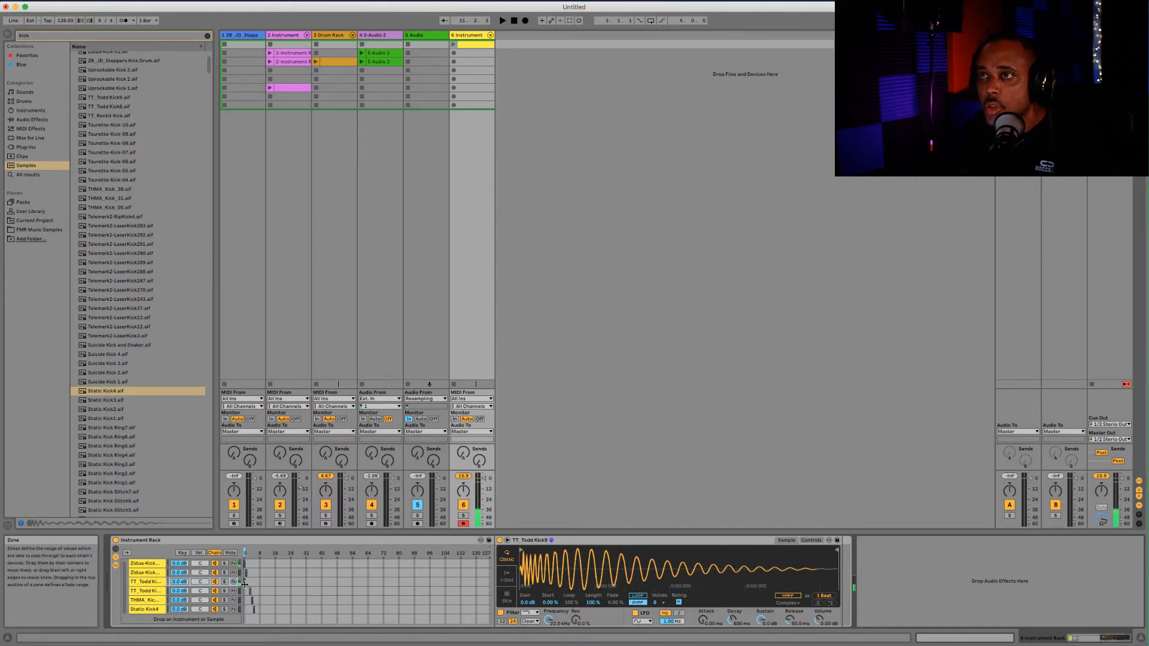
left_click_drag(245, 585, 250, 586)
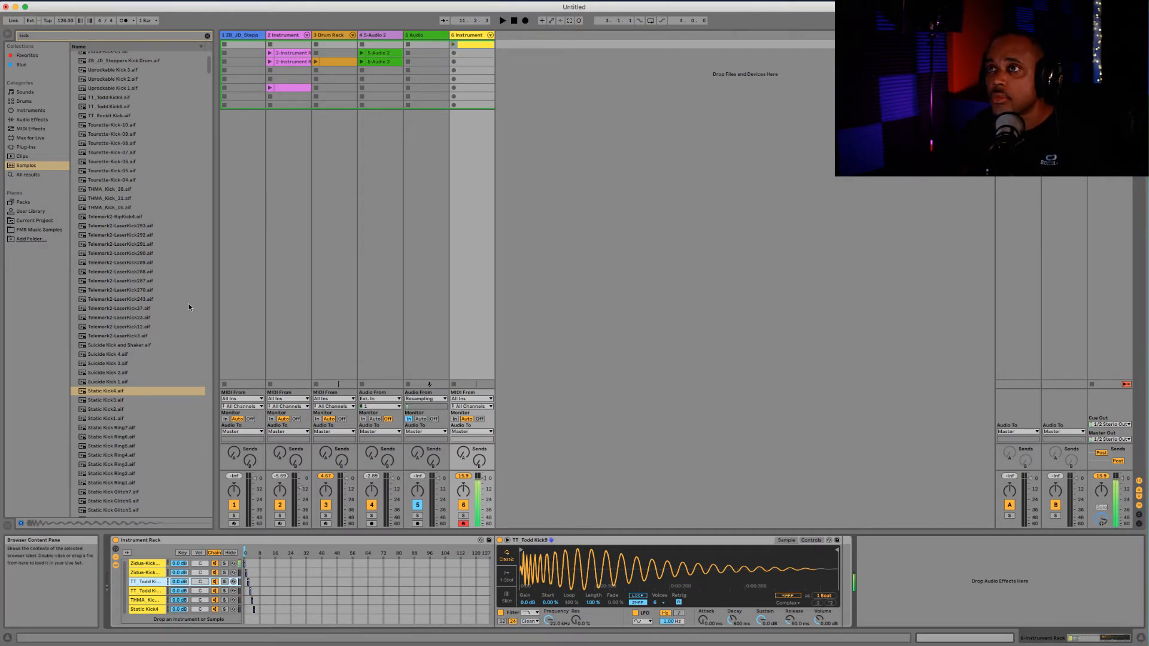
- Clear the browser search and add an EQ Eight after the Simpler in the rack's first chain
left_click(147, 564)
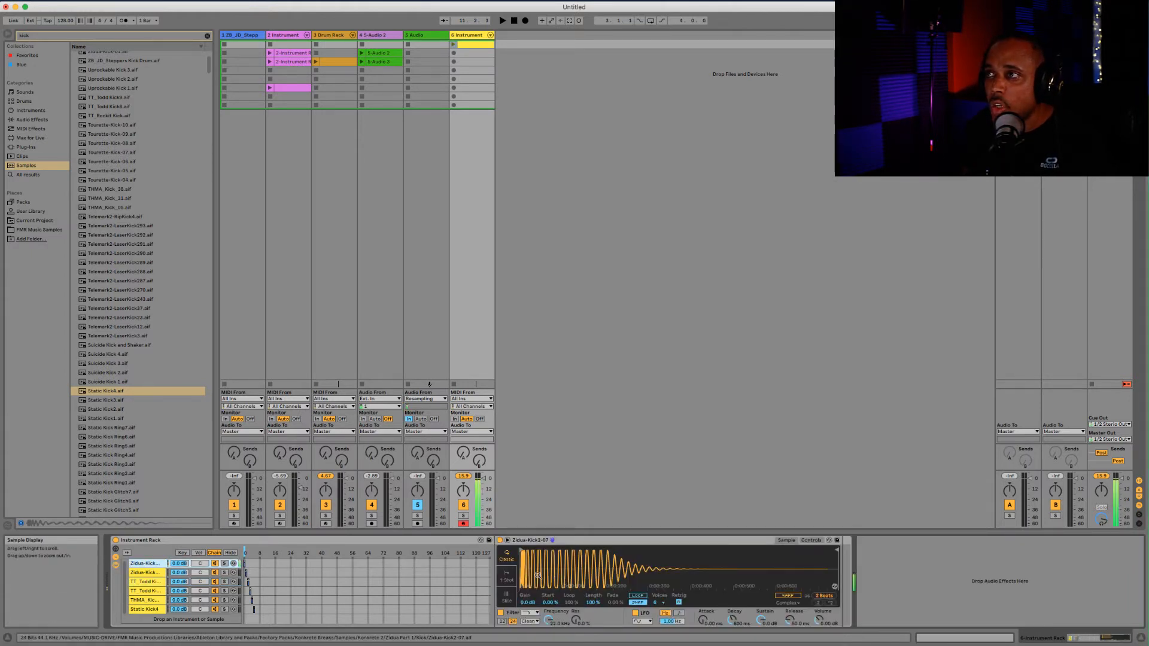
left_click(30, 111)
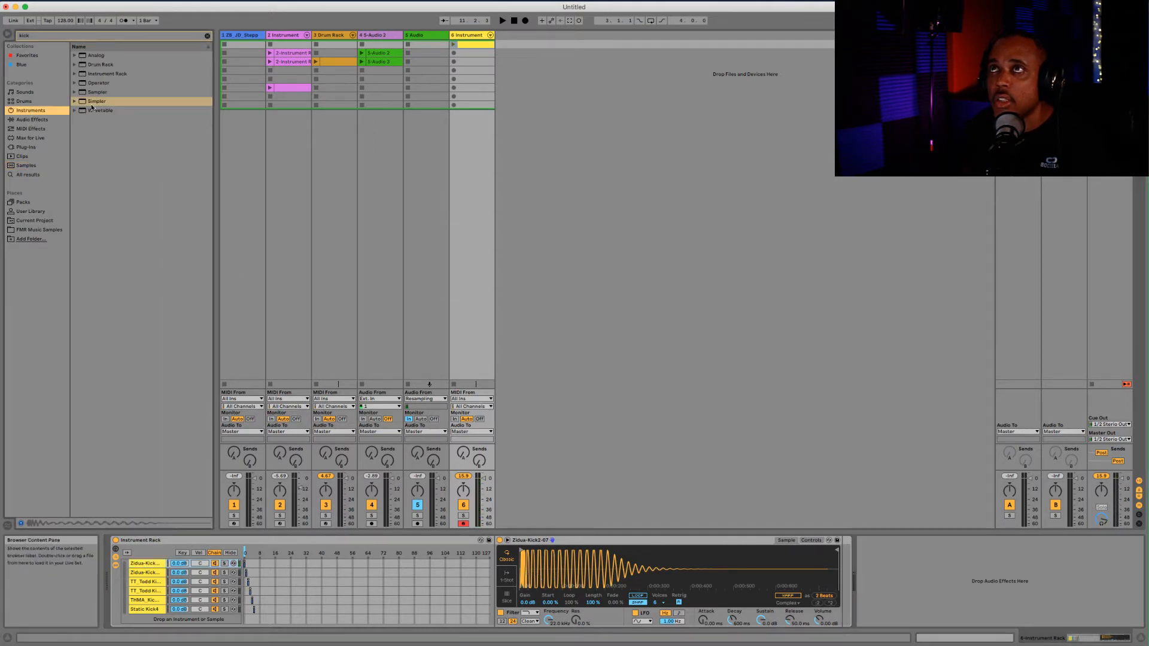
left_click(207, 37)
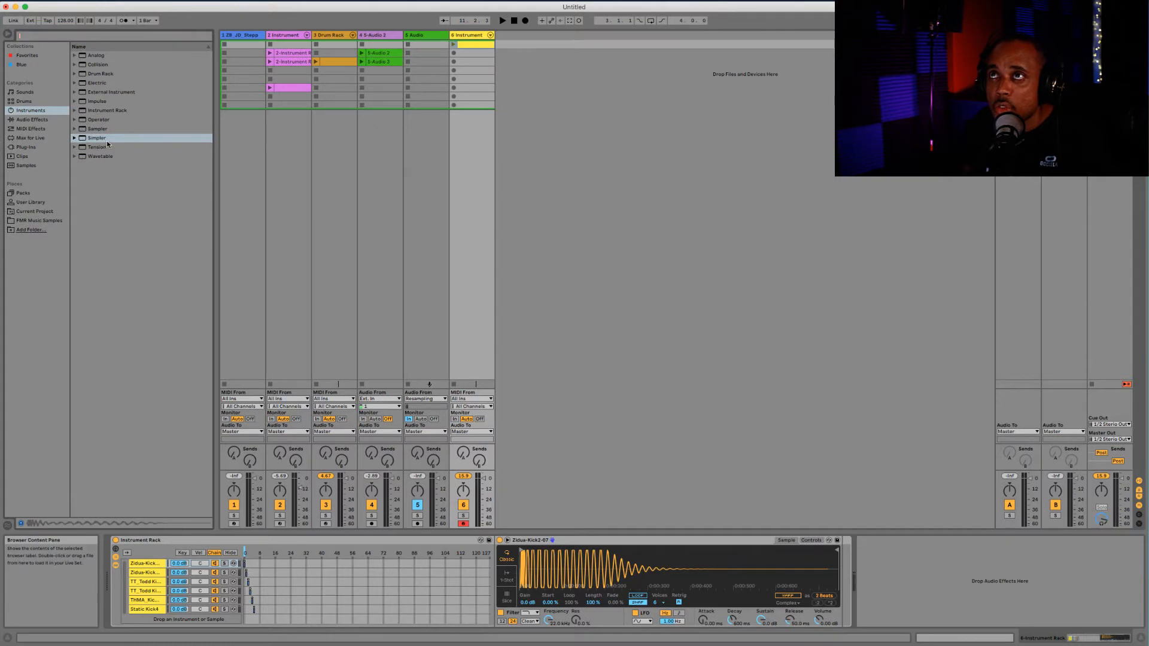
left_click(35, 121)
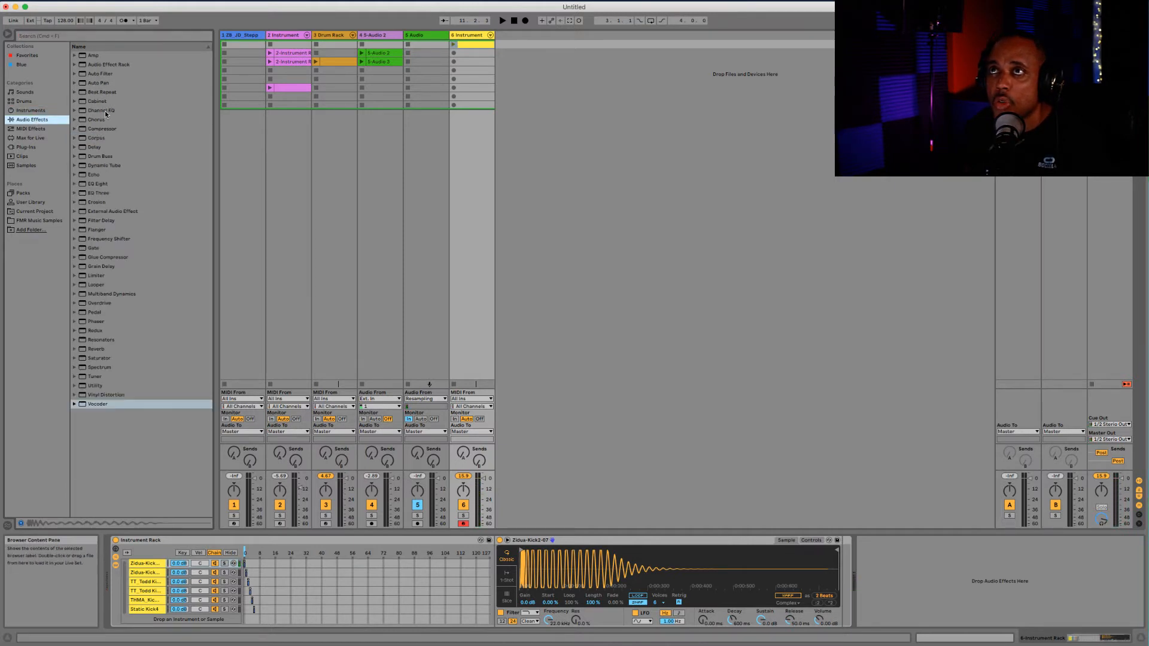
left_click(98, 186)
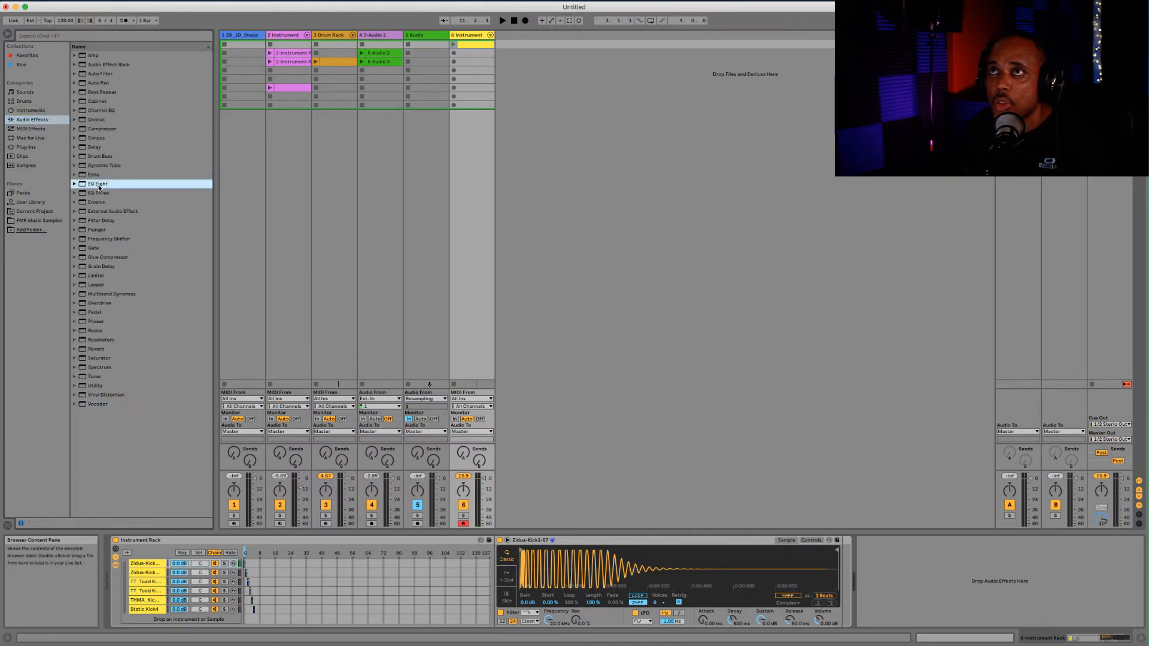
mouse_move(103, 192)
left_mouse_down()
mouse_move(134, 220)
mouse_move(774, 535)
mouse_move(823, 558)
mouse_move(839, 547)
left_mouse_up()
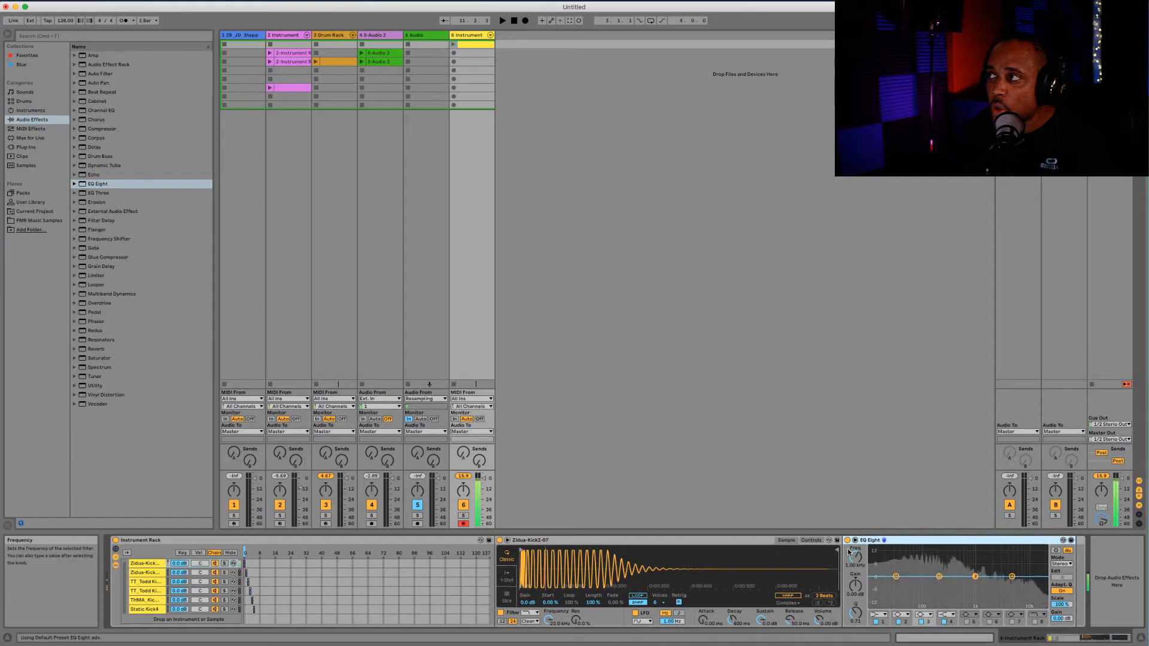
- Set the EQ Eight's first band to a steep low cut at about 435 Hz
left_click_drag(897, 577, 957, 584)
left_click(878, 615)
left_click(877, 622)
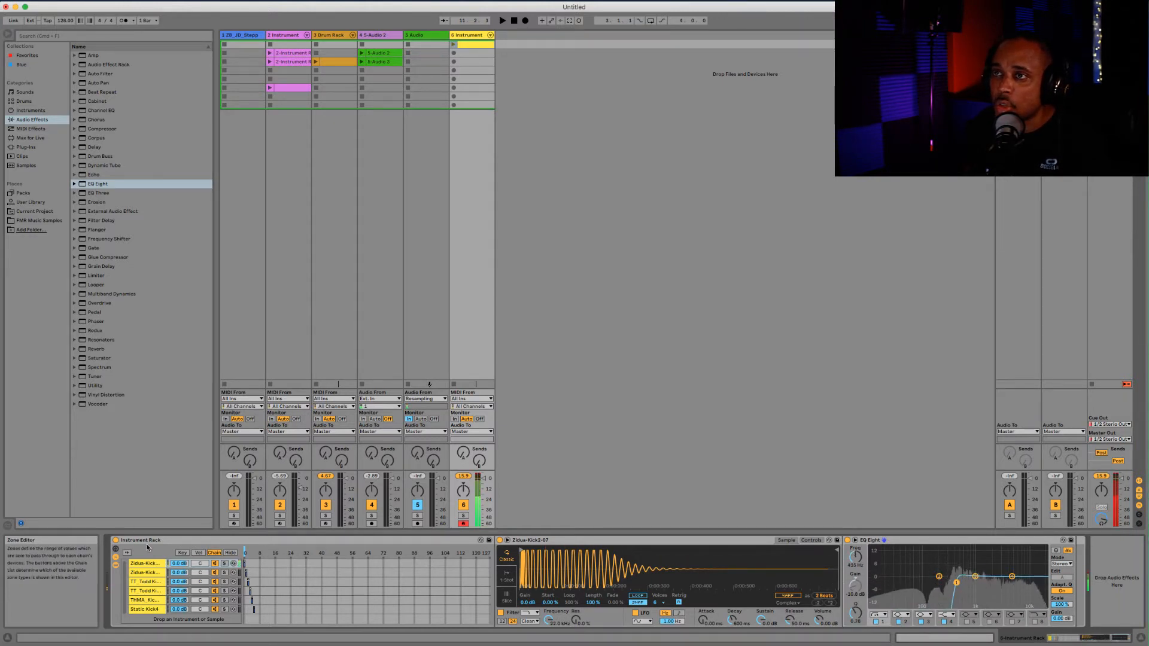
- Compare the devices on the first and second chains to check where the EQ Eight applies
left_click(156, 573)
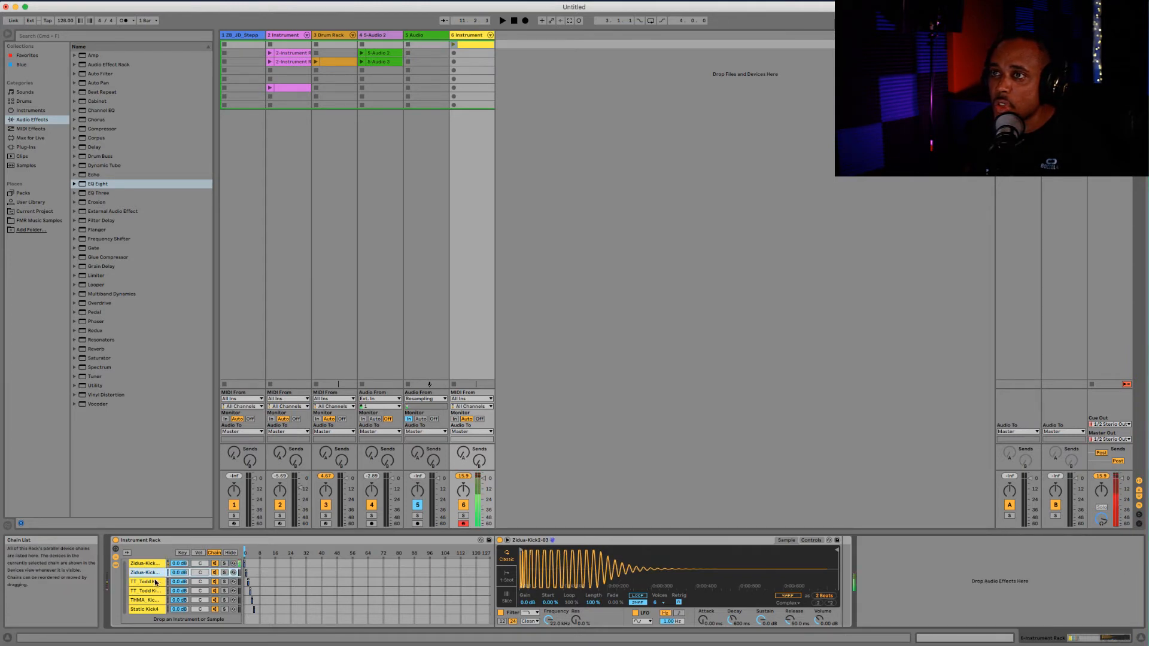
left_click(157, 565)
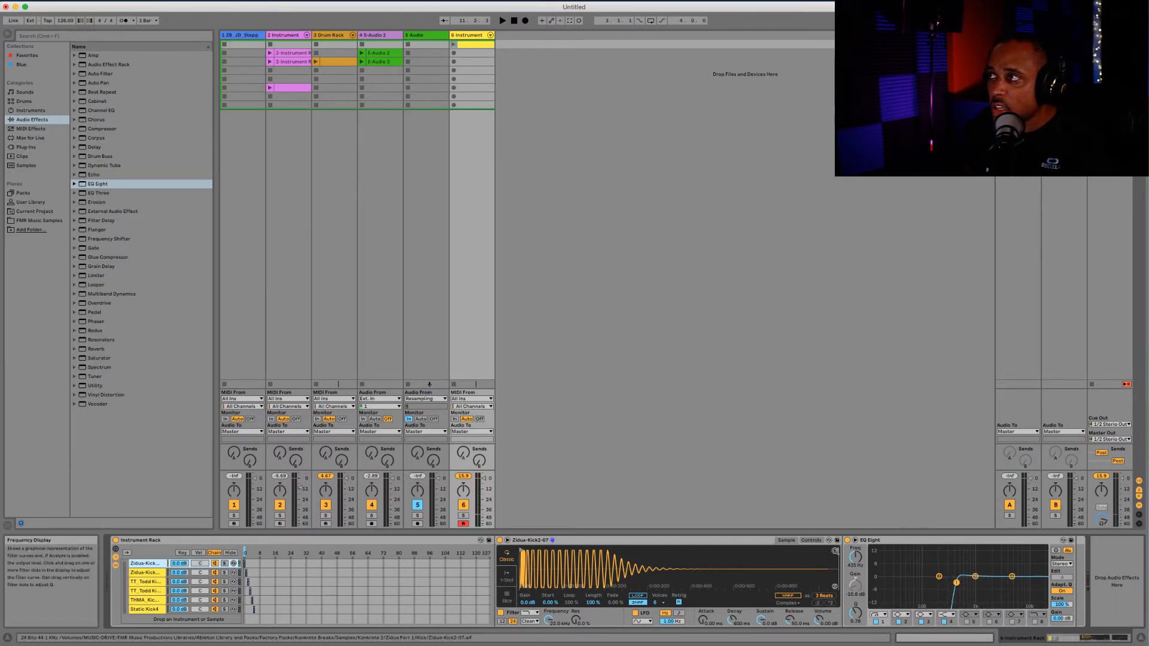
left_click(845, 546)
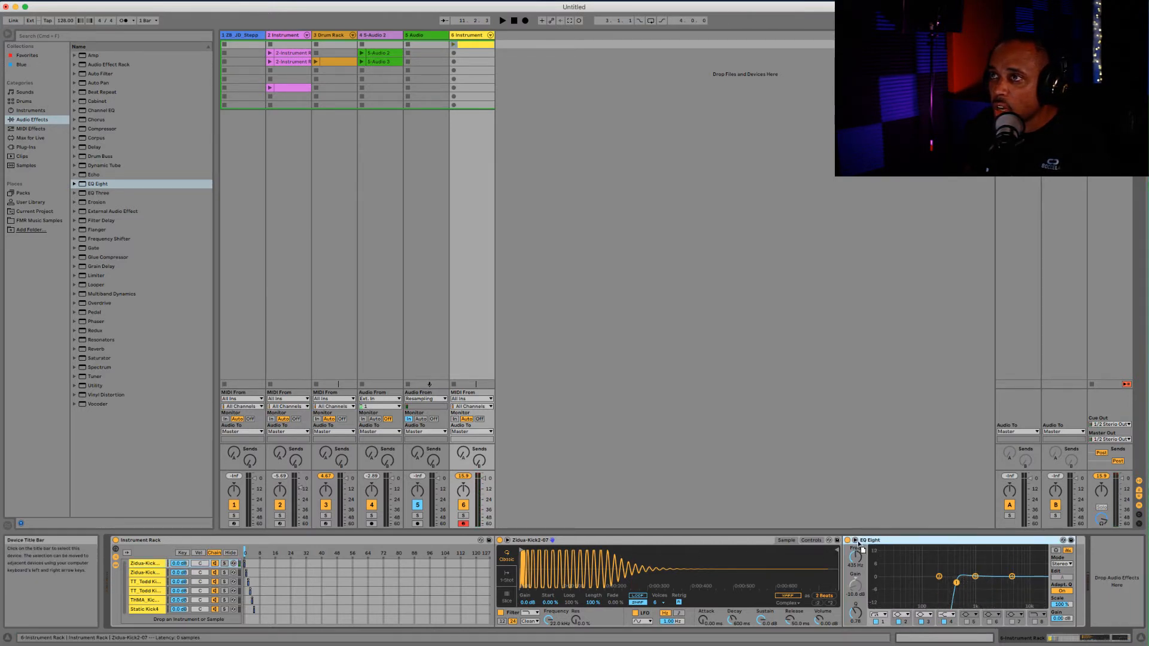
left_click_drag(157, 563, 651, 556)
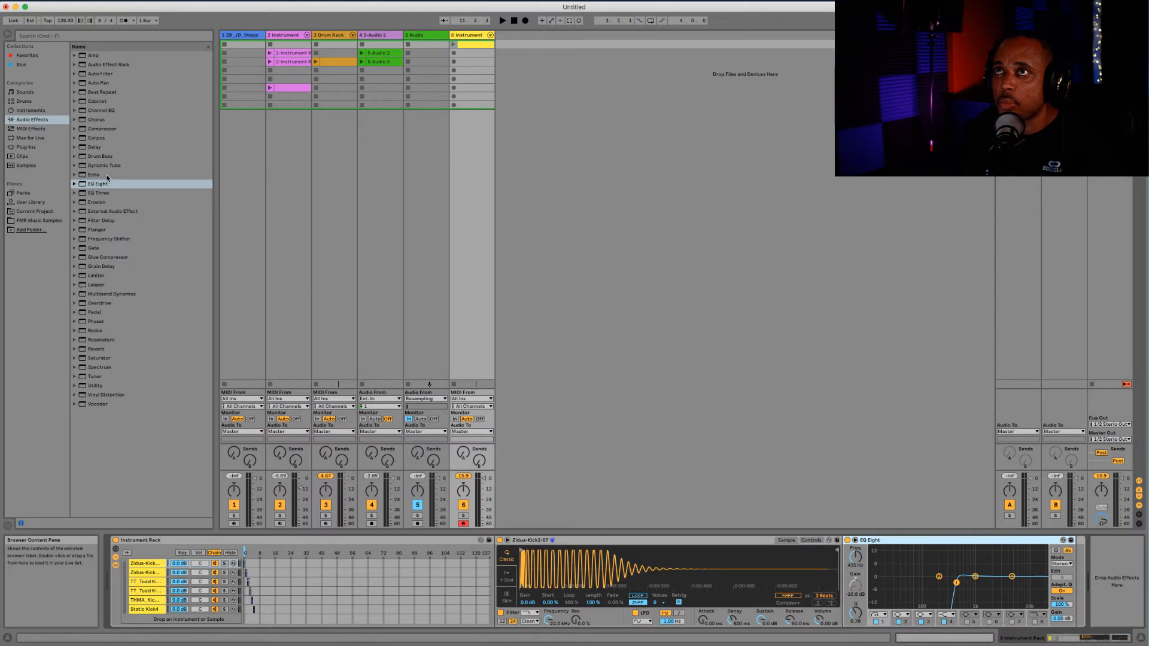
- Try a second EQ Eight after the whole Instrument Rack, deactivate it and delete it
mouse_move(96, 186)
left_mouse_down()
mouse_move(548, 492)
mouse_move(927, 574)
mouse_move(1143, 564)
mouse_move(1120, 568)
left_mouse_up()
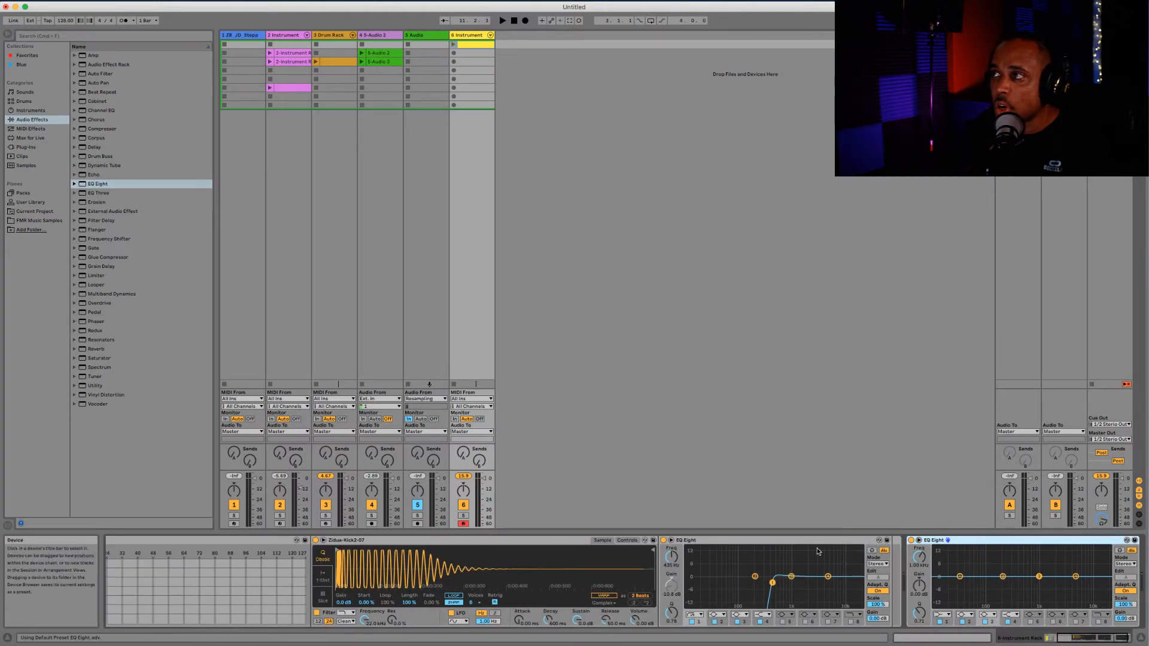
left_click(911, 541)
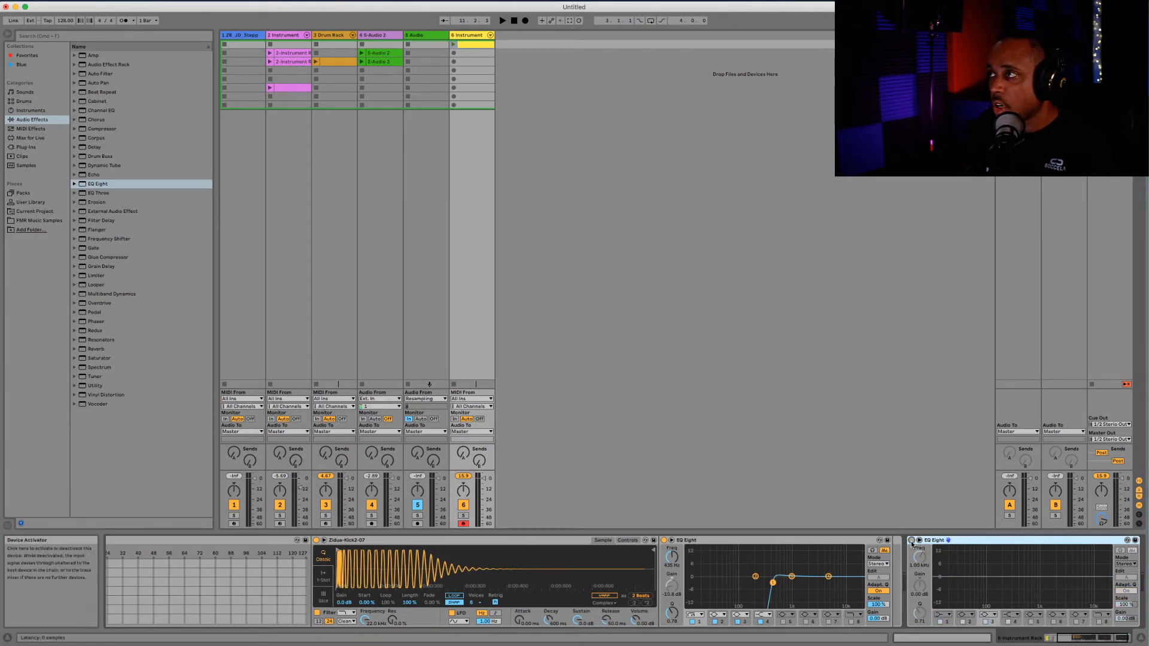
key("Delete")
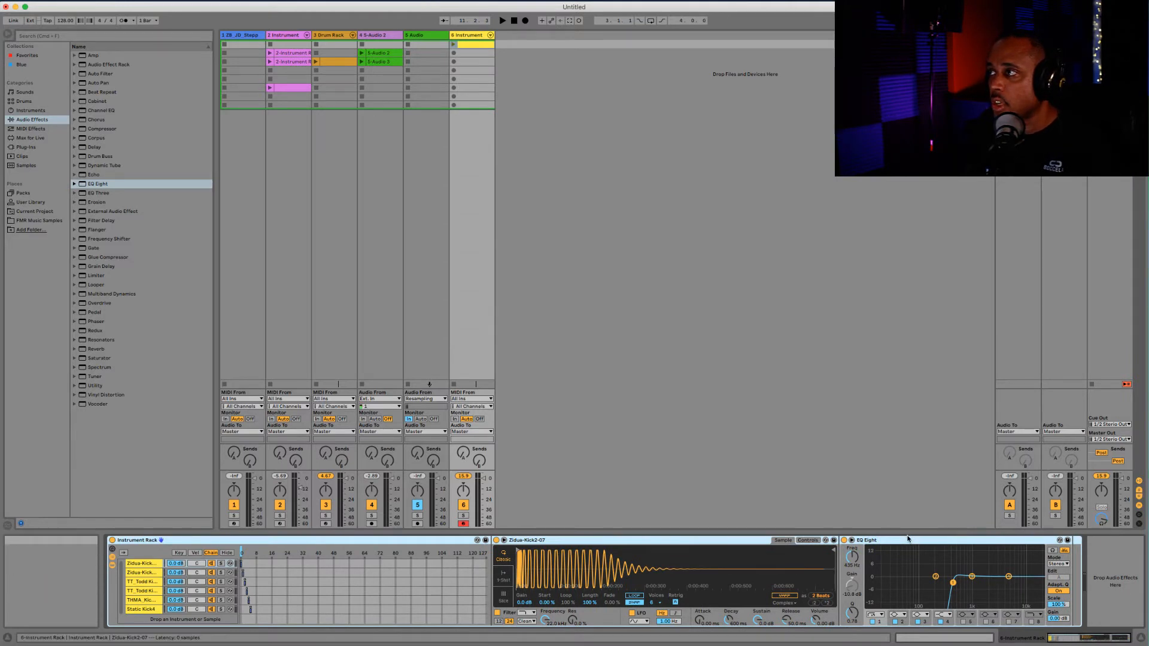
- Try the first chain's EQ Eight after the whole Instrument Rack while auditioning the chains, and move it back into the first chain
left_click_drag(942, 540, 1104, 556)
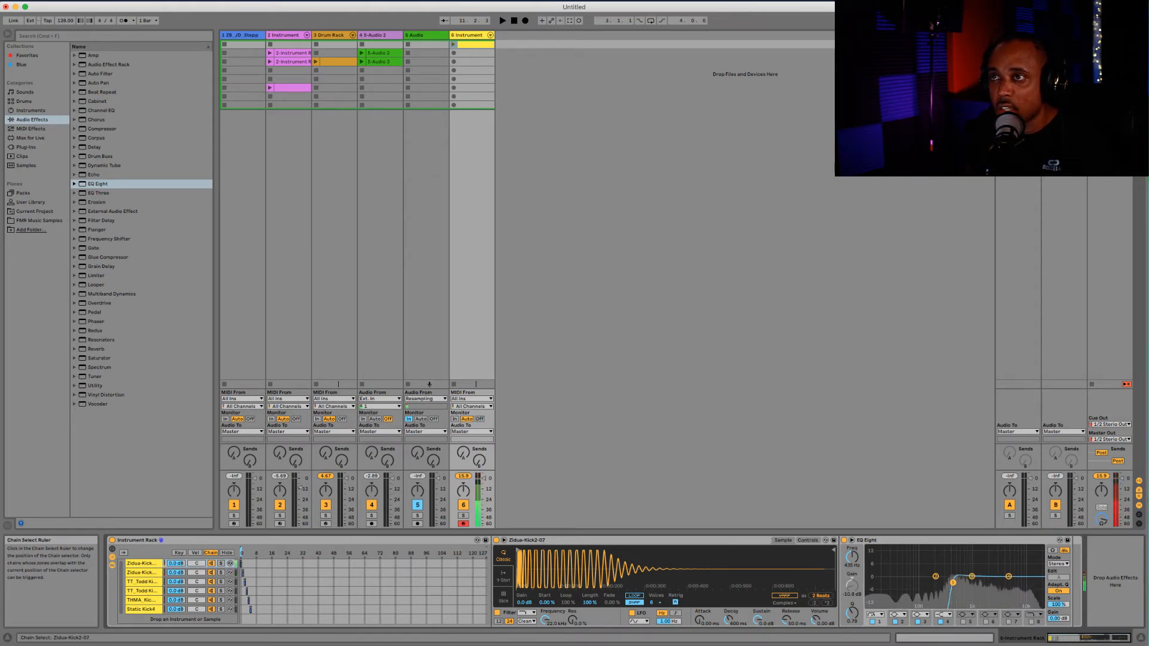
left_click_drag(242, 552, 245, 552)
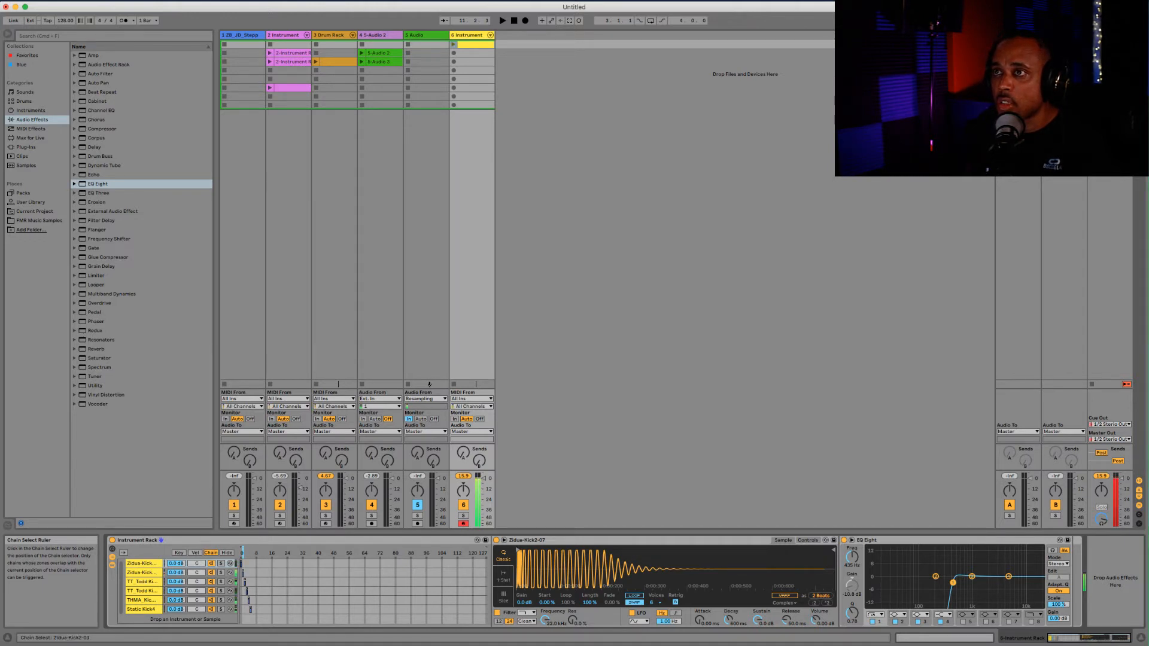
left_click(876, 541)
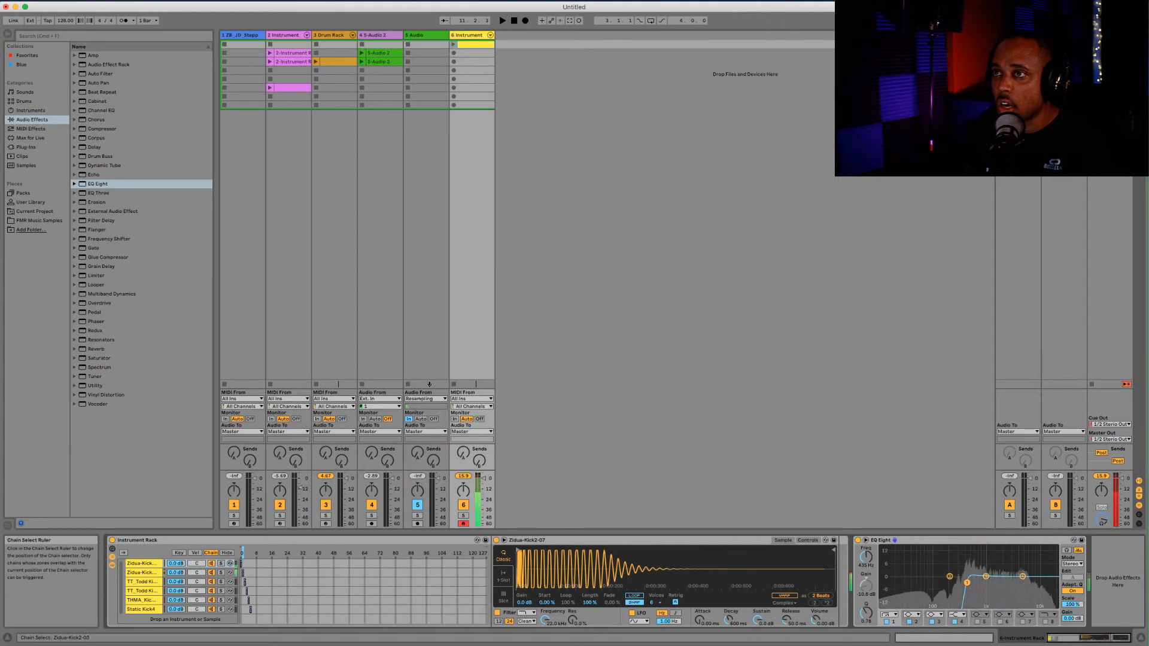
left_click_drag(243, 551, 245, 550)
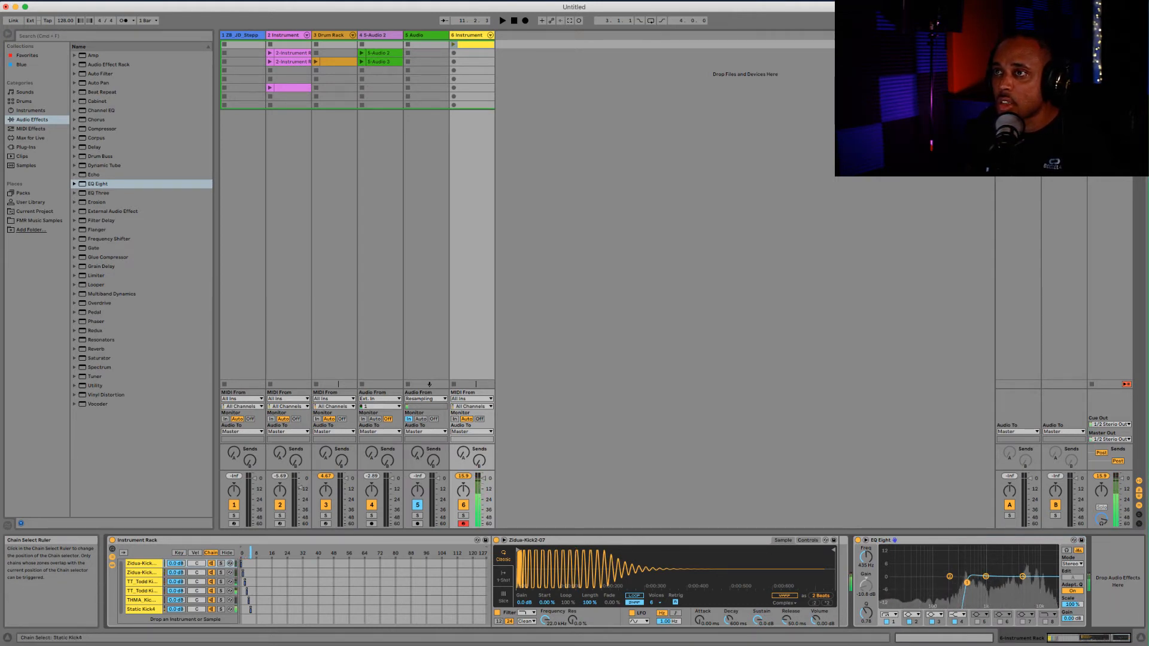
left_click_drag(246, 551, 241, 552)
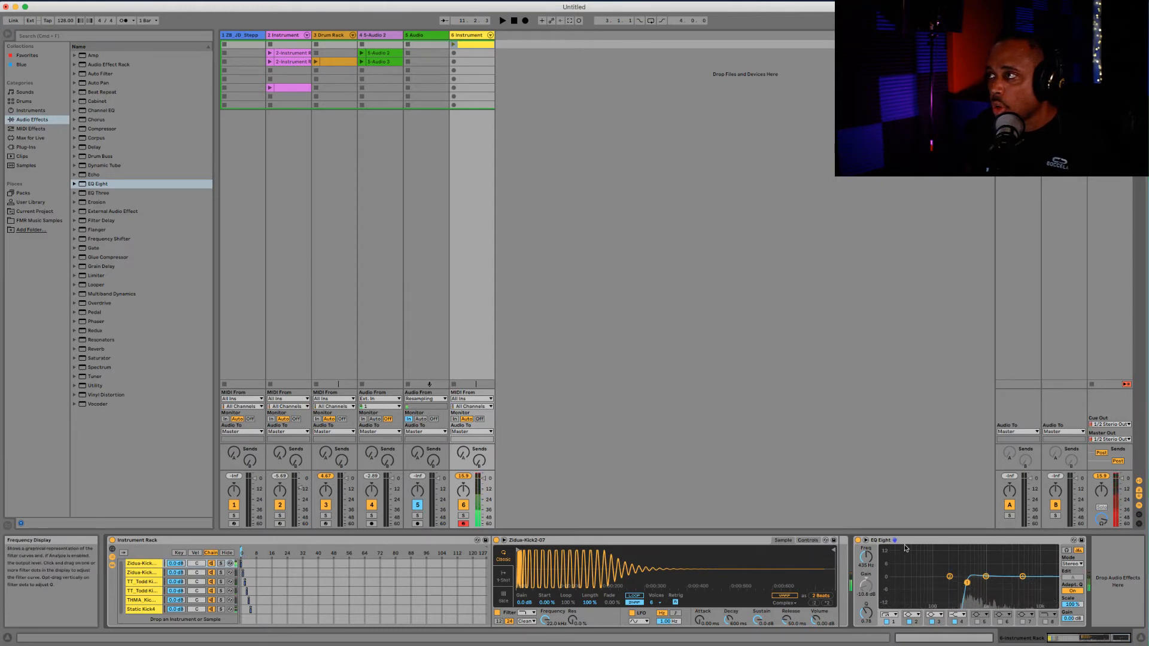
left_click(862, 543)
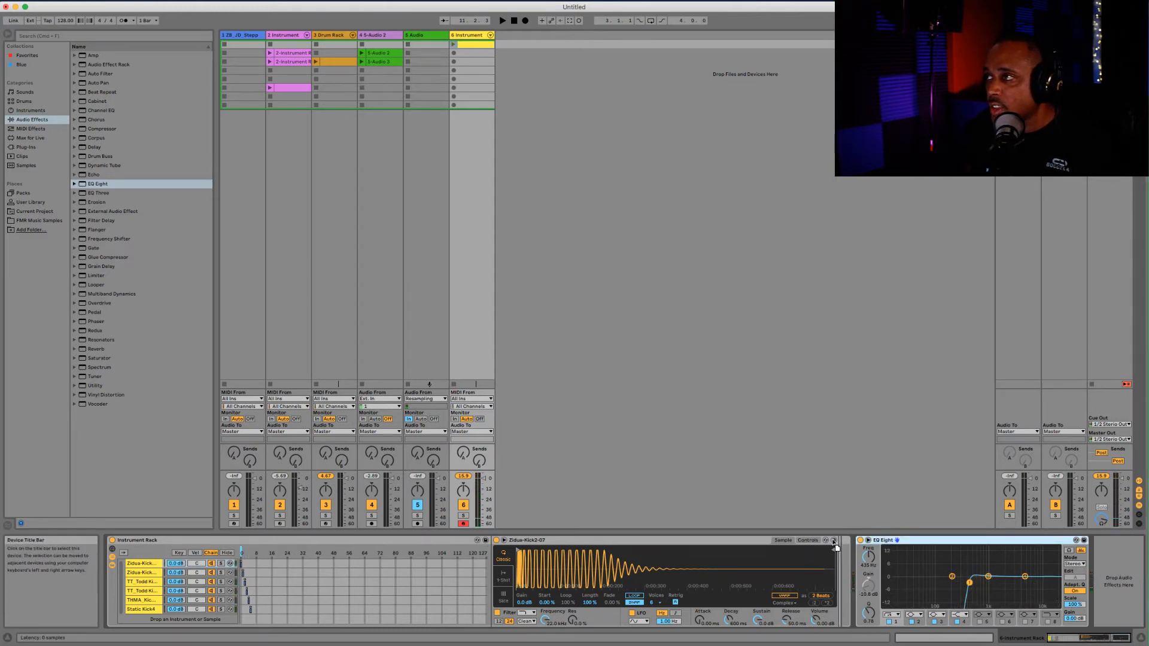
- Examine the devices on the second, first and third chains of the rack
left_click(145, 574)
left_click(144, 564)
left_click(143, 582)
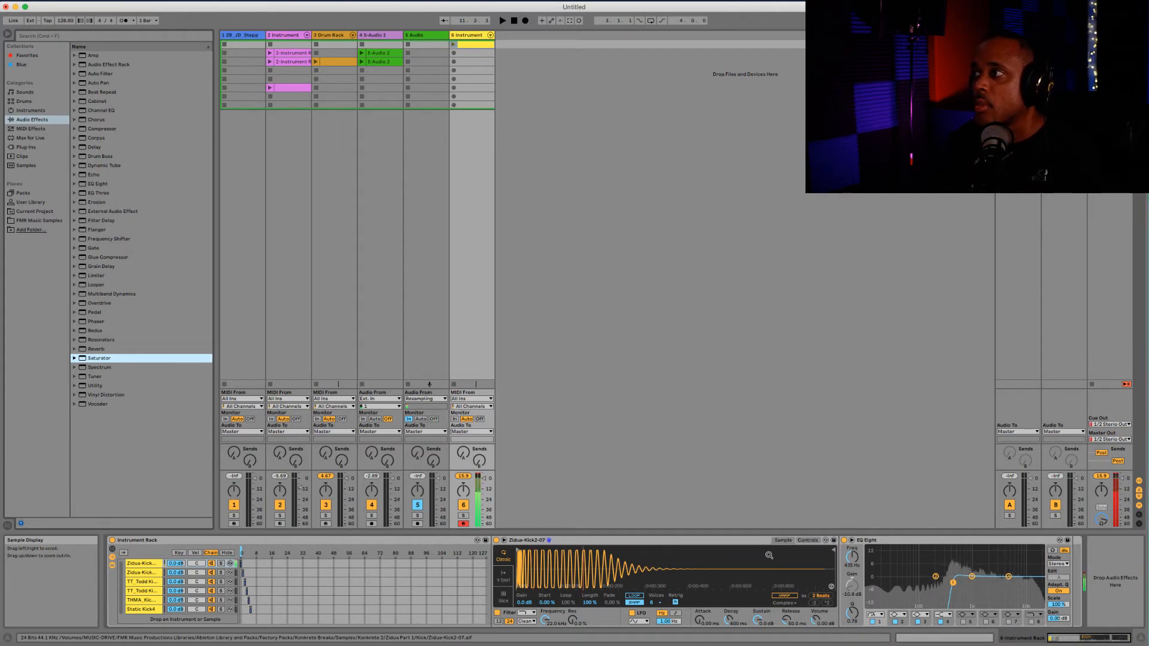
- Add a Saturator after the Instrument Rack so that it processes all six chains
left_click(1012, 541)
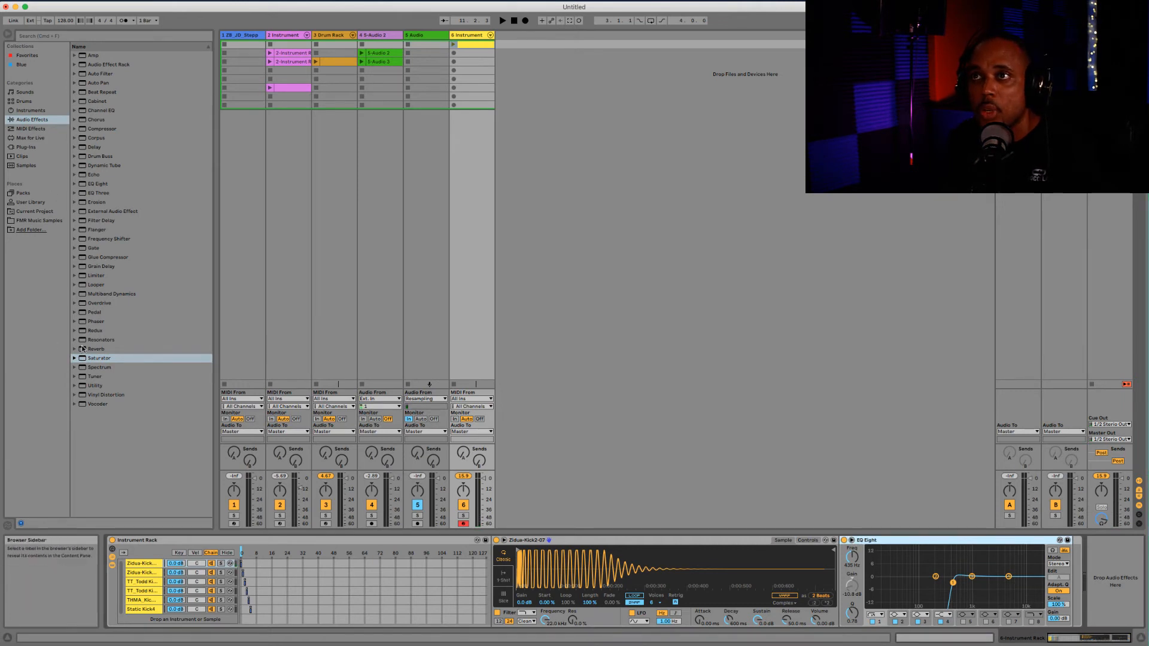
left_click(102, 359)
left_click_drag(981, 570, 986, 574)
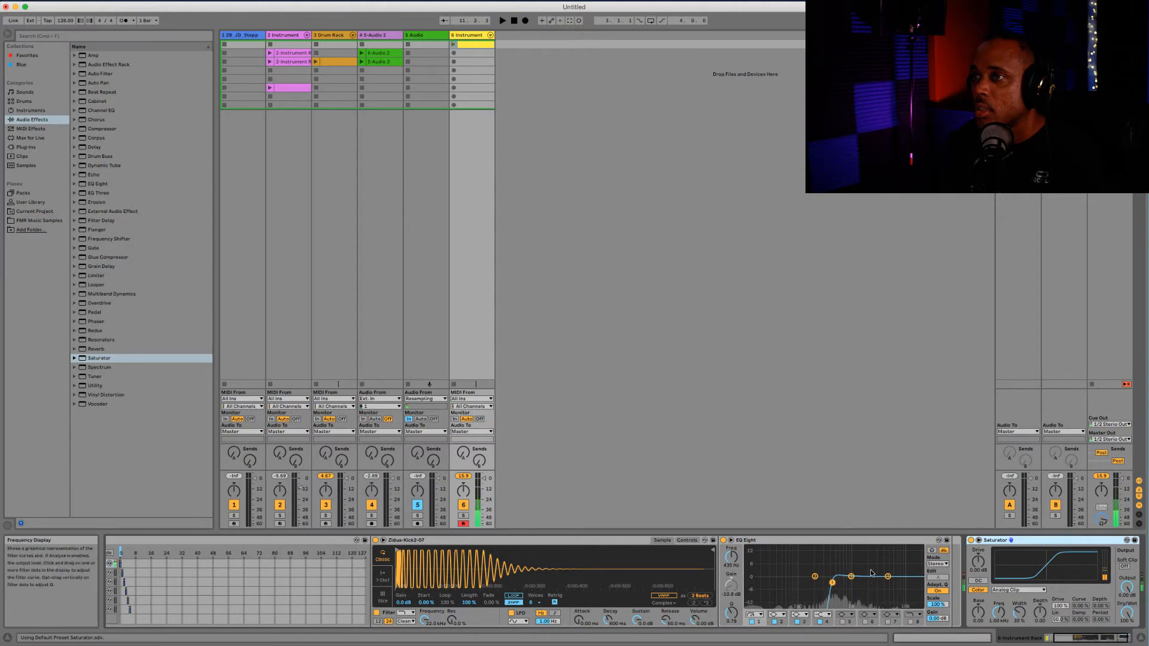
- Raise the Saturator's drive and audition the rack's chains through it
scroll(157, 575, "left", 5)
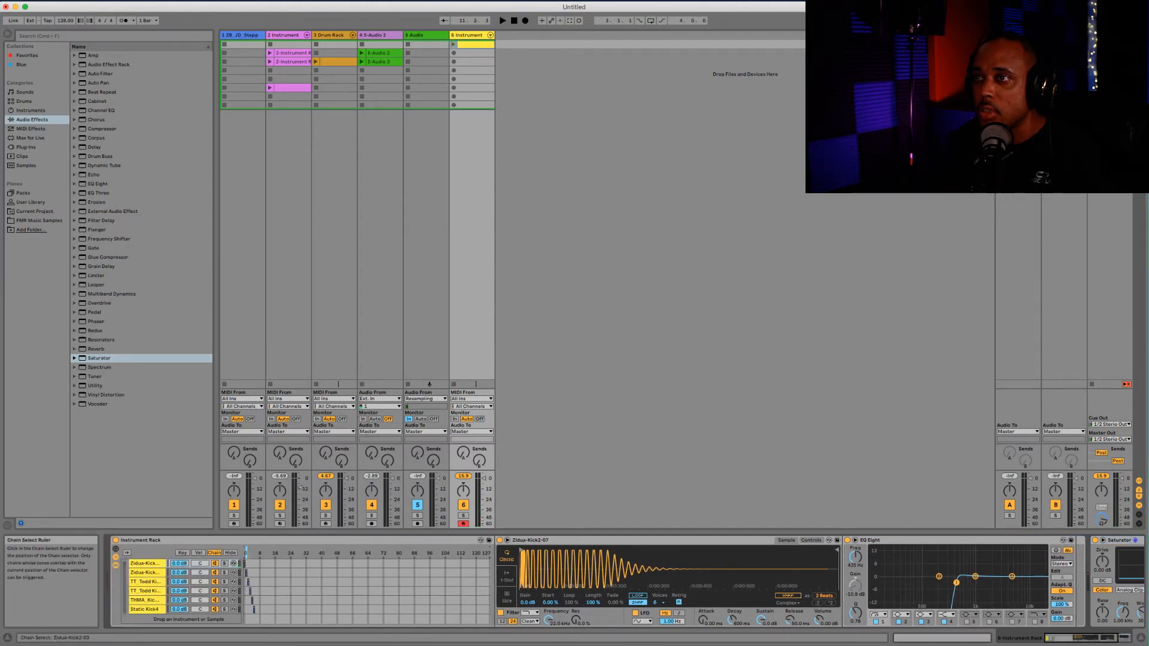
scroll(599, 611, "right", 3)
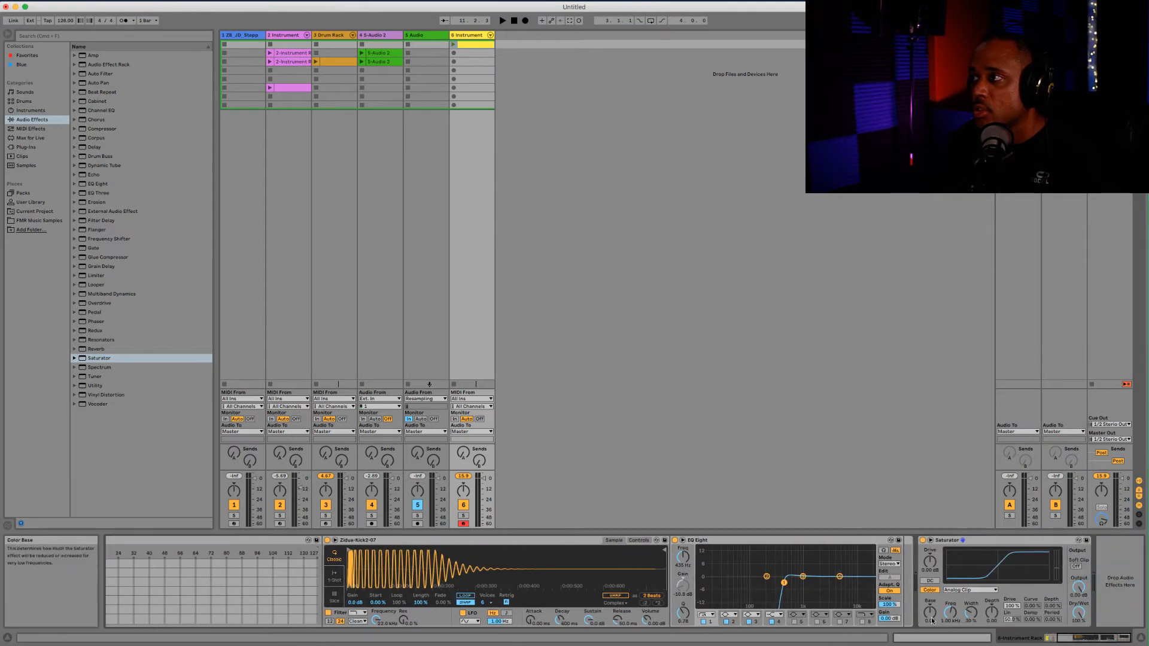
left_click_drag(929, 562, 930, 554)
scroll(776, 562, "left", 3)
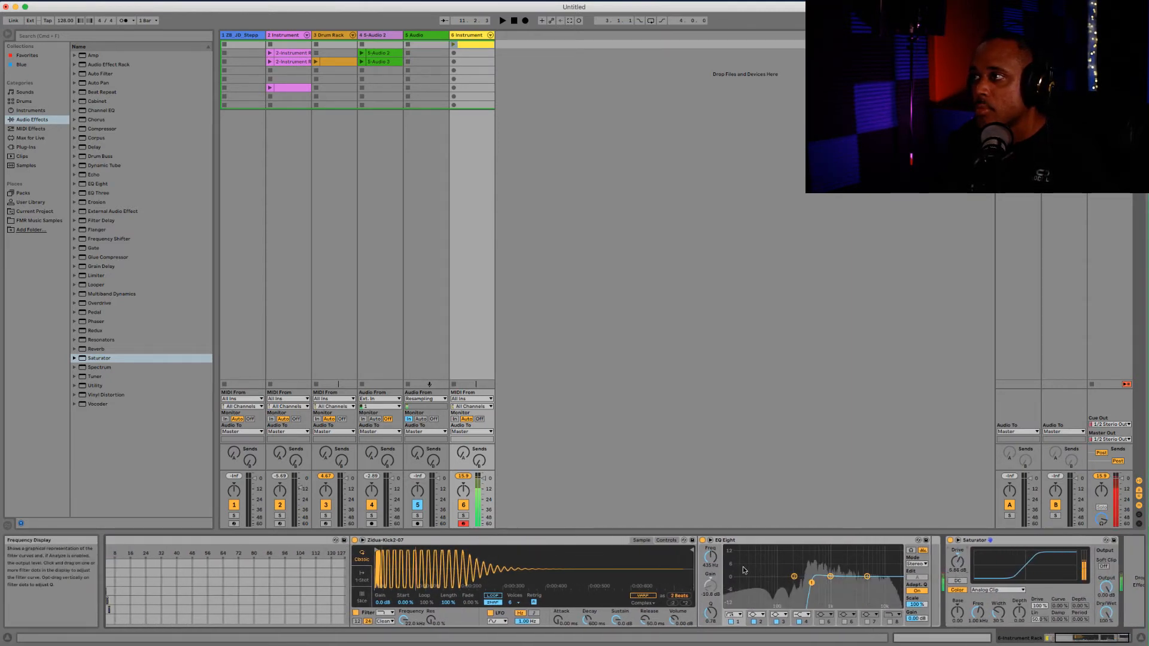
scroll(756, 573, "left", 6)
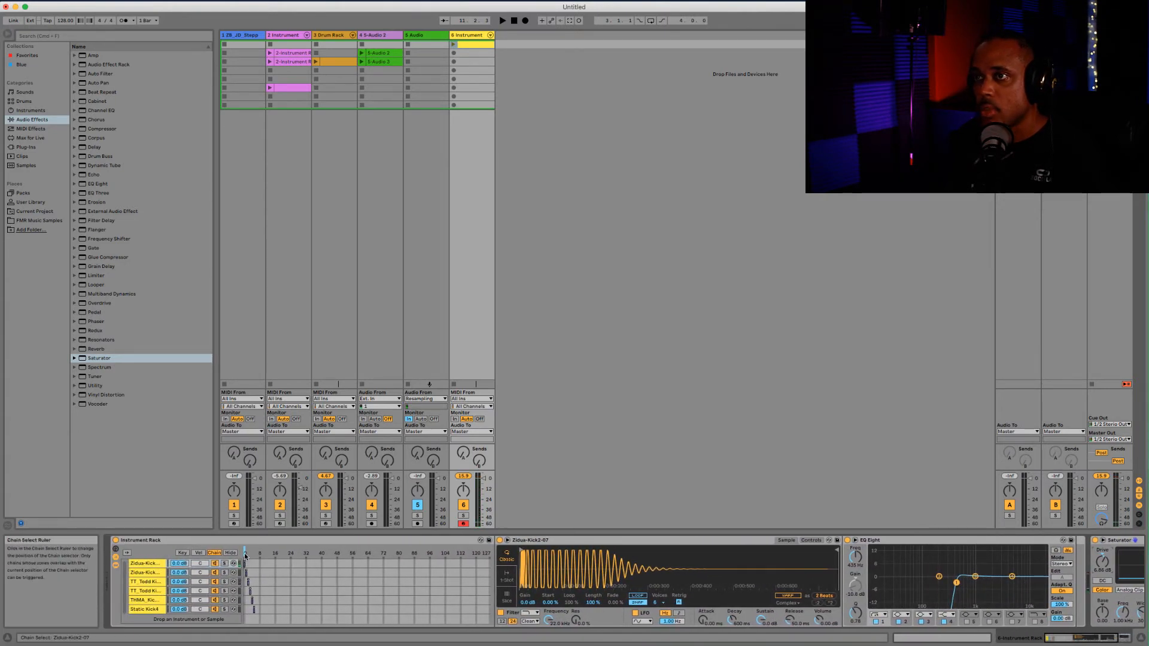
- Check the chains with the Saturator active, and deactivate it to compare the unsaturated sound
scroll(306, 562, "right", 9)
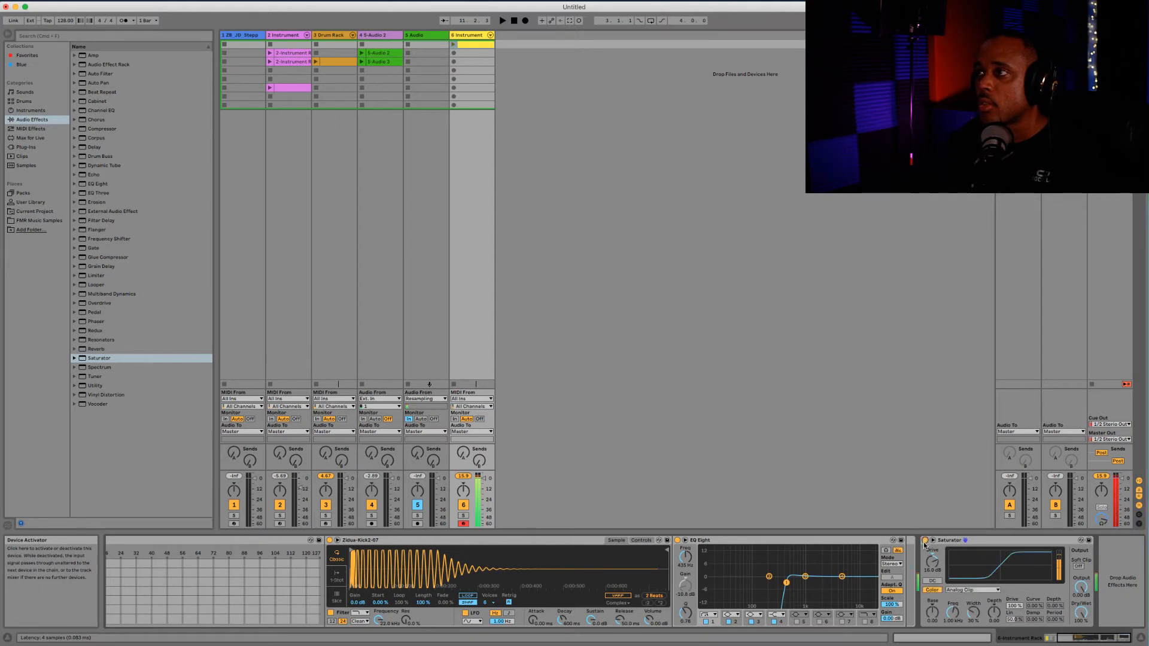
scroll(919, 545, "left", 5)
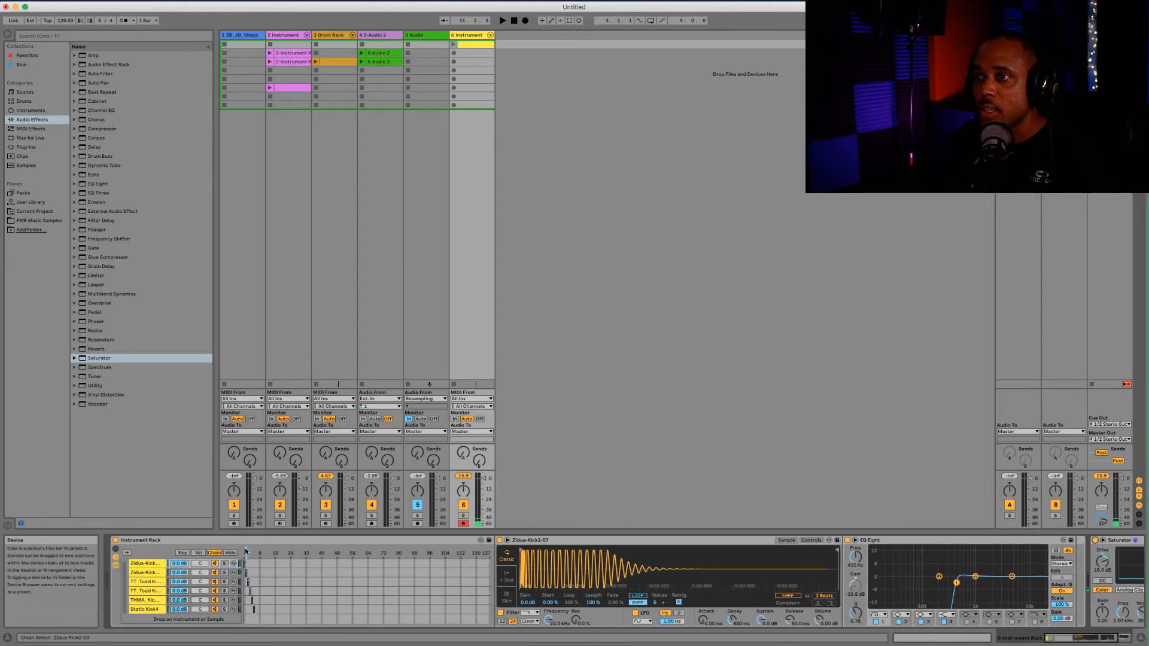
scroll(443, 584, "right", 5)
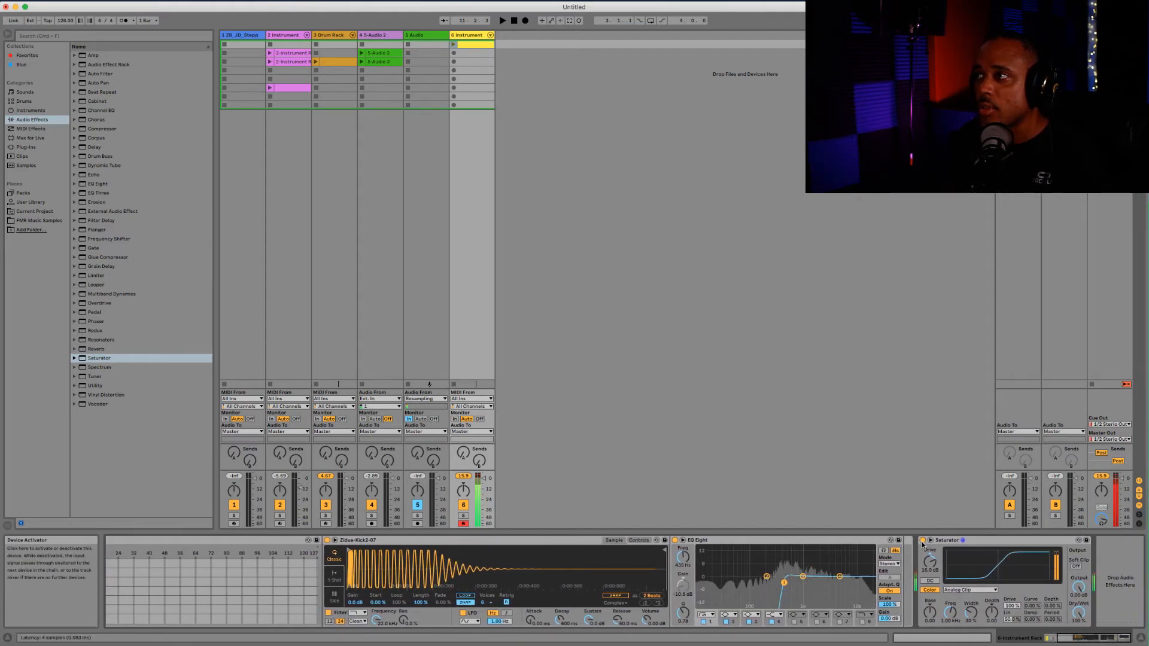
left_click(923, 541)
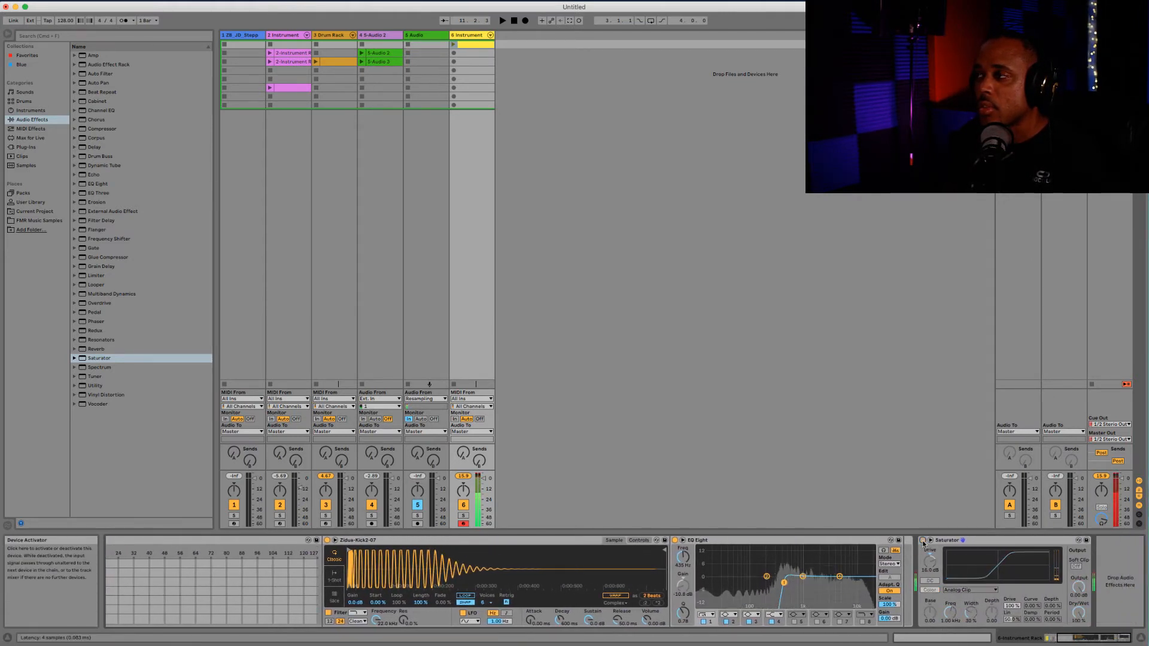